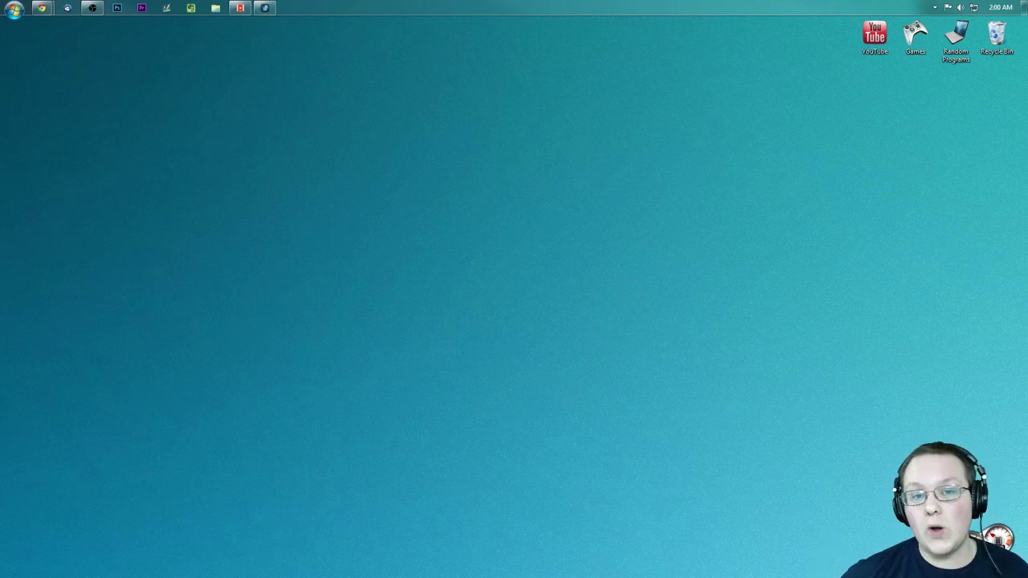
Bring up the Furniture Mod page in Chrome and open its Download Mod link in a new tab.
{"action": "mouse_move", "coordinate": [44, 8]}
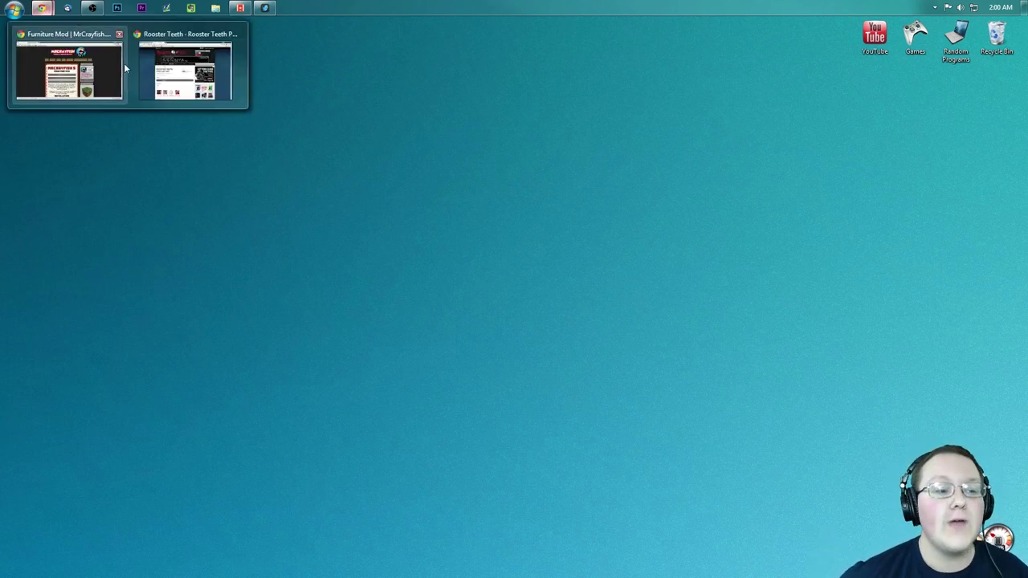
{"action": "left_click", "coordinate": [69, 68]}
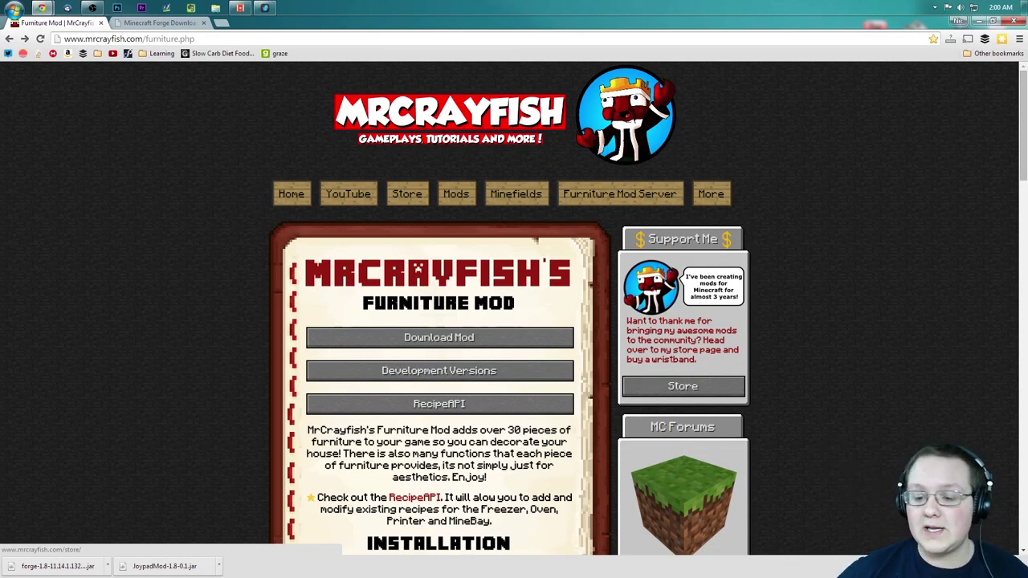
{"action": "scroll", "coordinate": [546, 257], "scroll_direction": "down", "scroll_amount": 3}
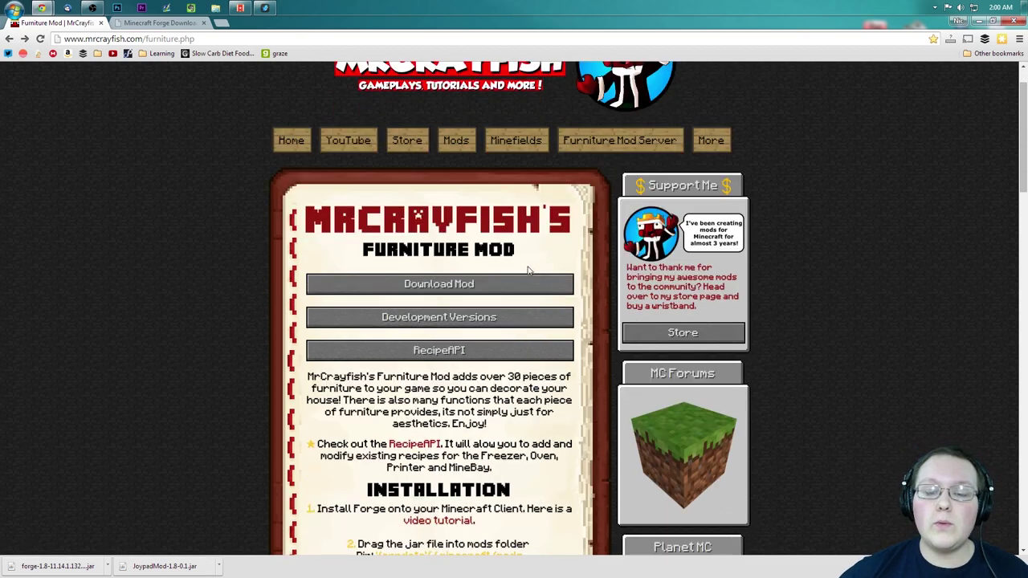
{"action": "scroll", "coordinate": [447, 206], "scroll_direction": "up", "scroll_amount": 1}
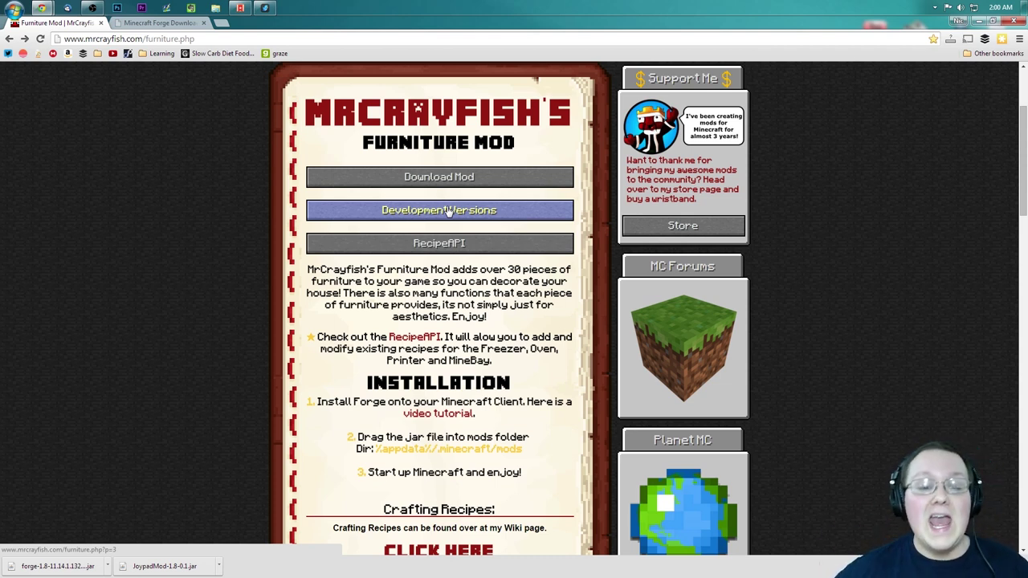
{"action": "right_click", "coordinate": [428, 178]}
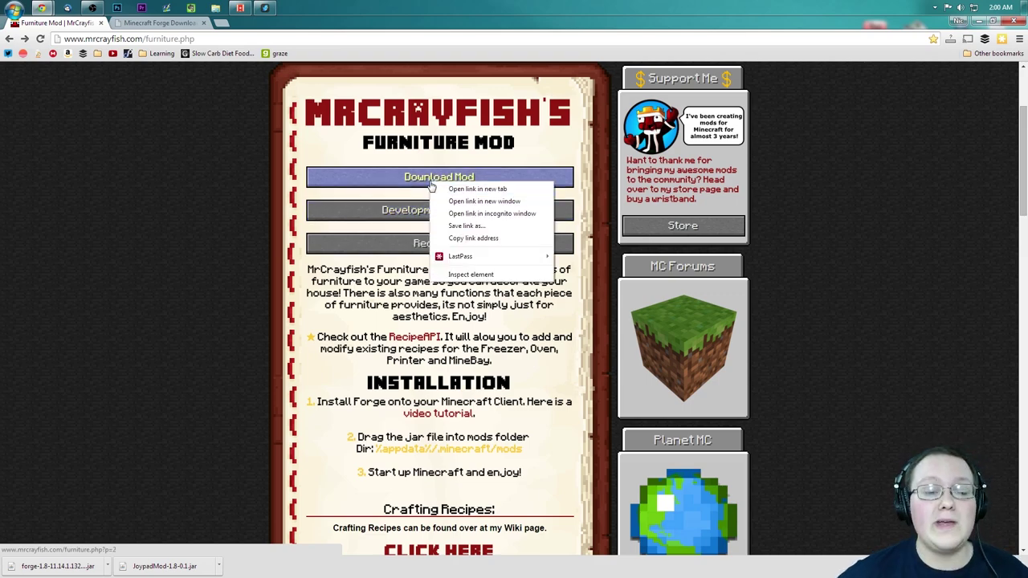
{"action": "left_click", "coordinate": [458, 186]}
Look over the download page and its change log, then return to the main mod page.
{"action": "left_click", "coordinate": [148, 22]}
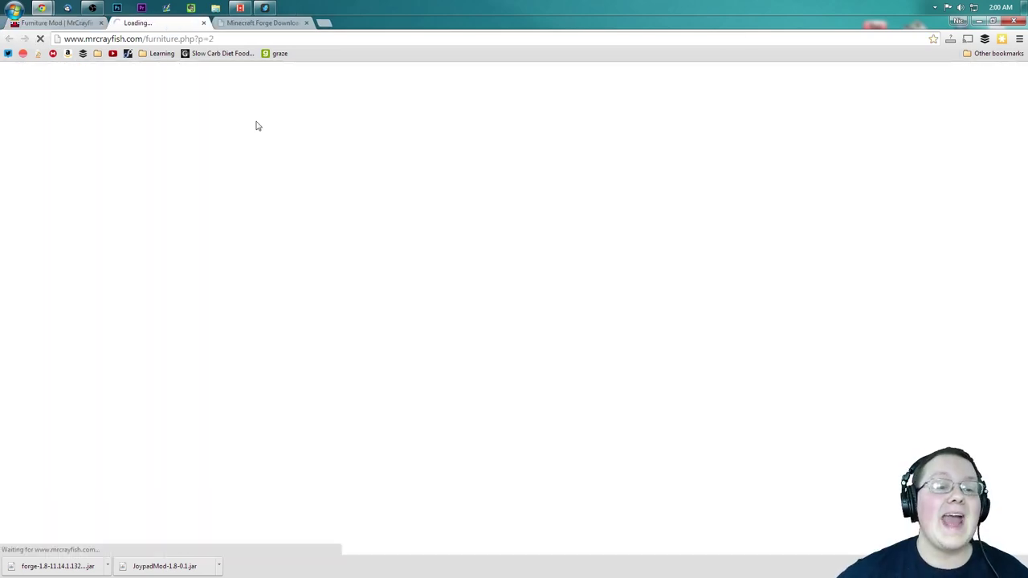
{"action": "scroll", "coordinate": [415, 214], "scroll_direction": "down", "scroll_amount": 3}
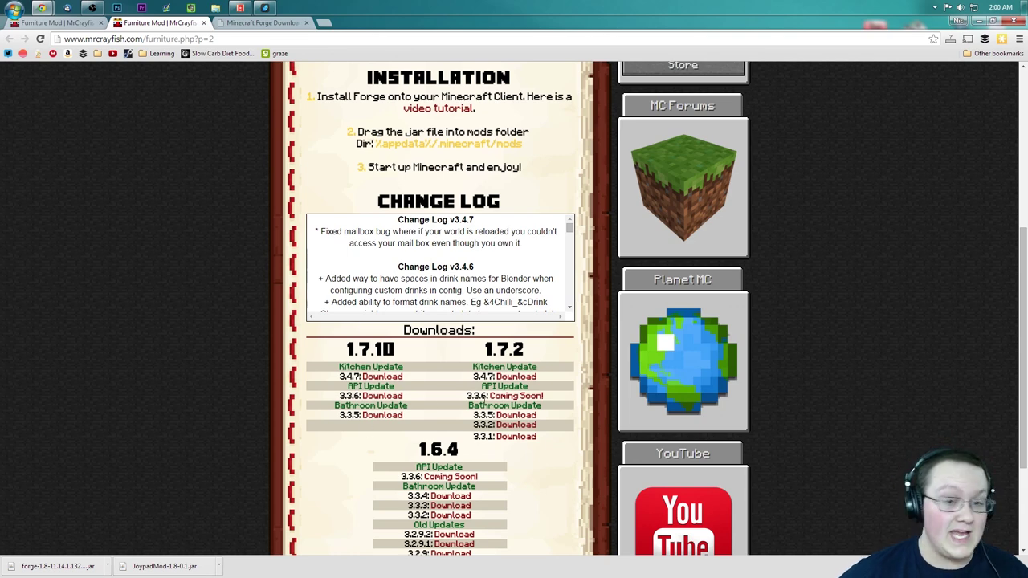
{"action": "left_click", "coordinate": [60, 24]}
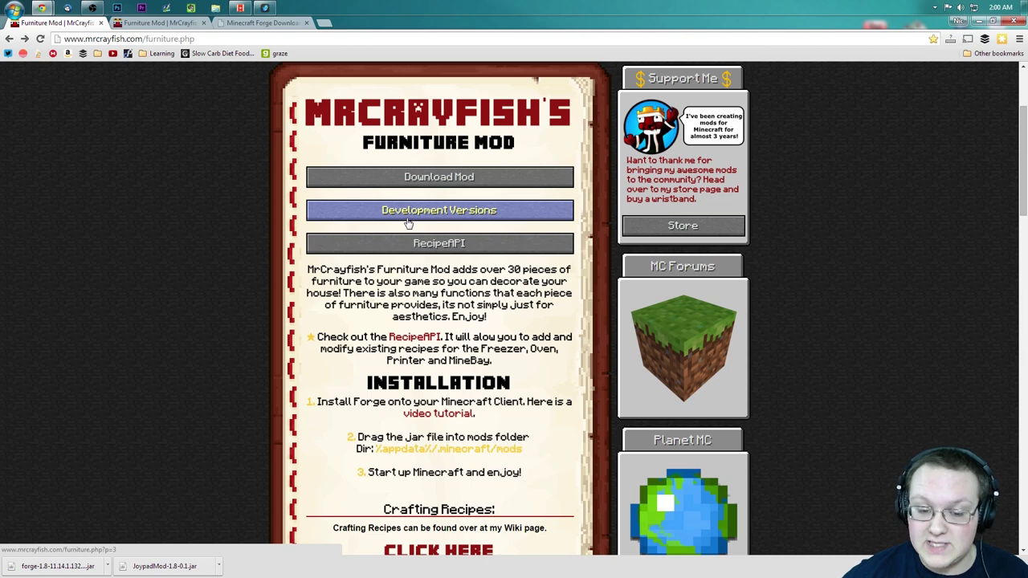
{"action": "left_click", "coordinate": [448, 178]}
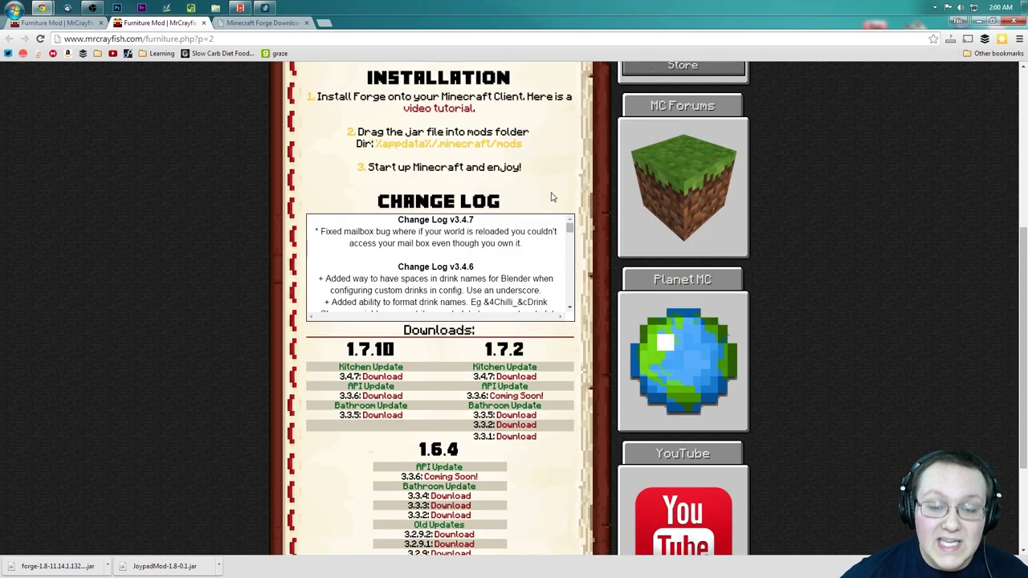
{"action": "left_click", "coordinate": [39, 24]}
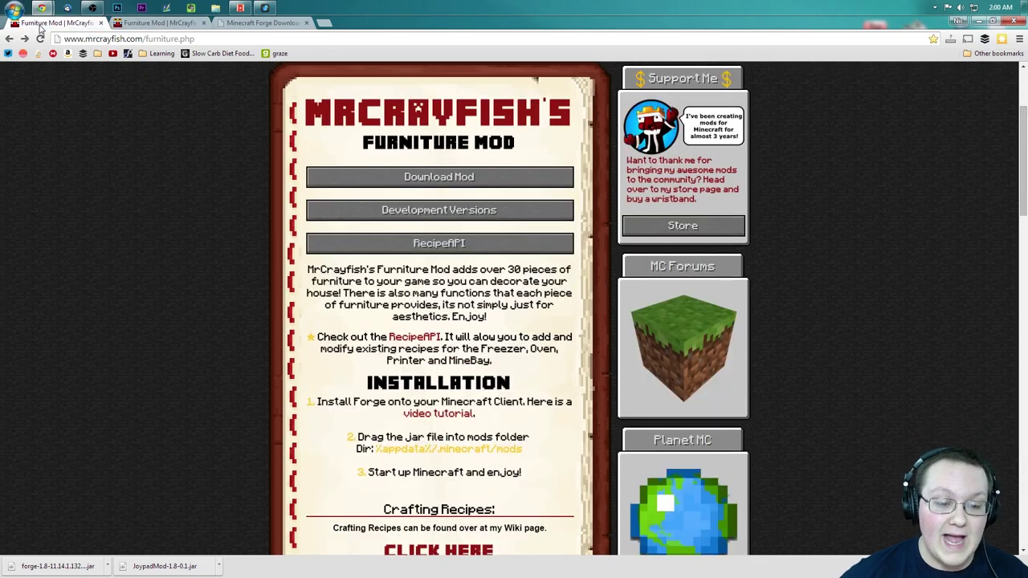
Open Development Versions and choose the 3.4.7-build5 download for 1.8.
{"action": "left_click", "coordinate": [450, 216]}
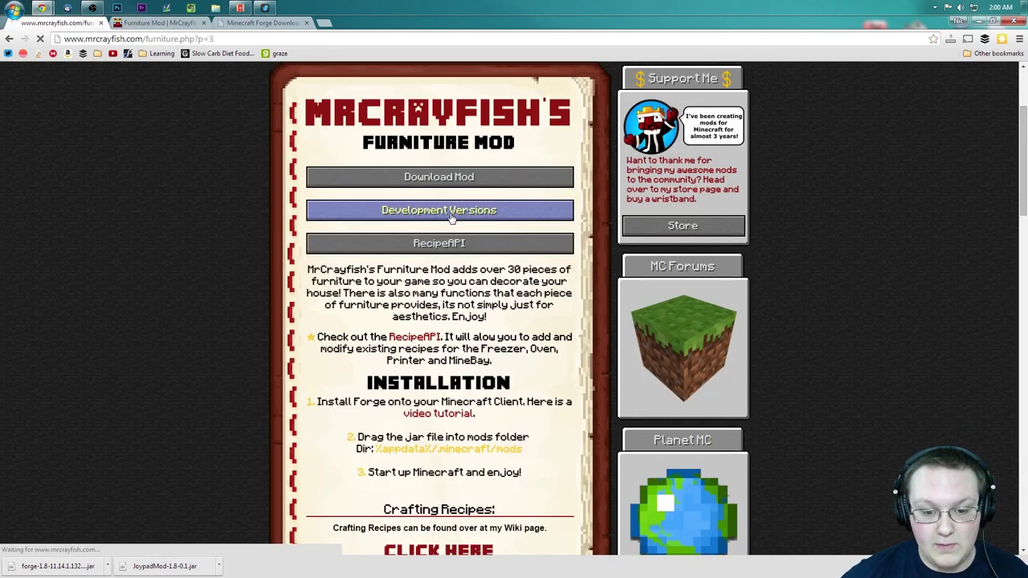
{"action": "scroll", "coordinate": [604, 206], "scroll_direction": "down", "scroll_amount": 5}
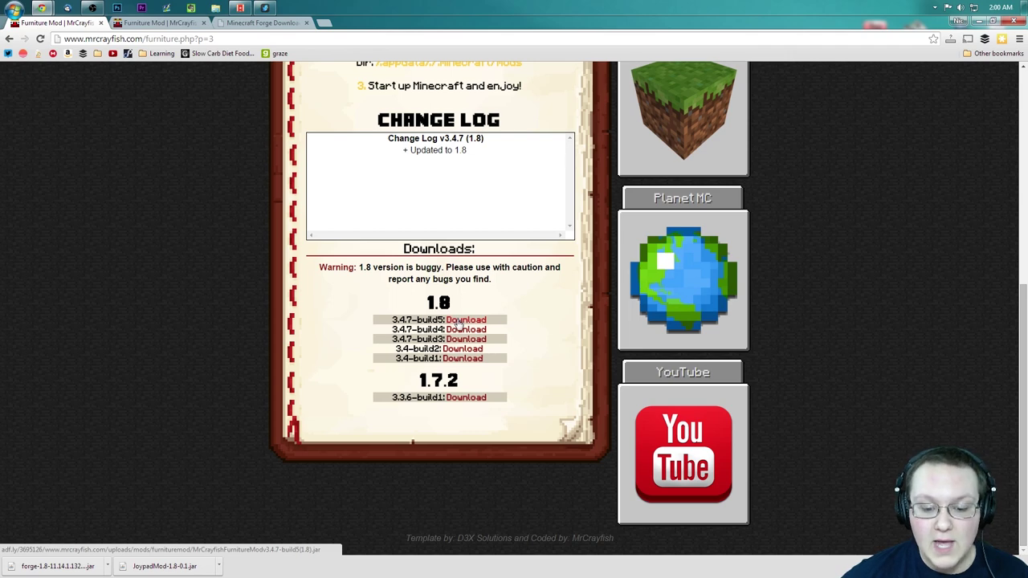
{"action": "left_click", "coordinate": [457, 321]}
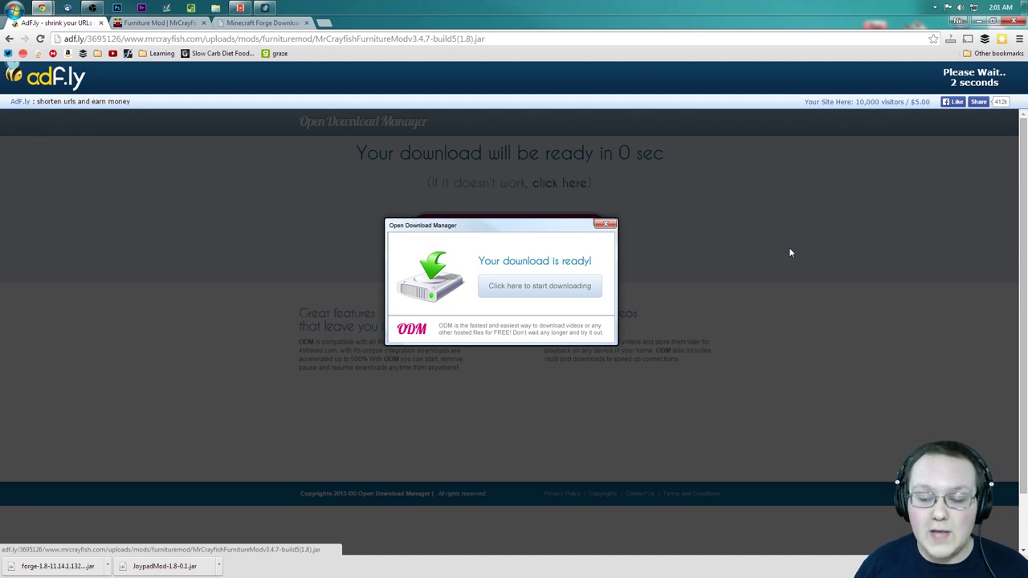
Skip the adf.ly ad and keep the downloaded Furniture Mod v3.4.7-build5 jar.
{"action": "right_click", "coordinate": [525, 82]}
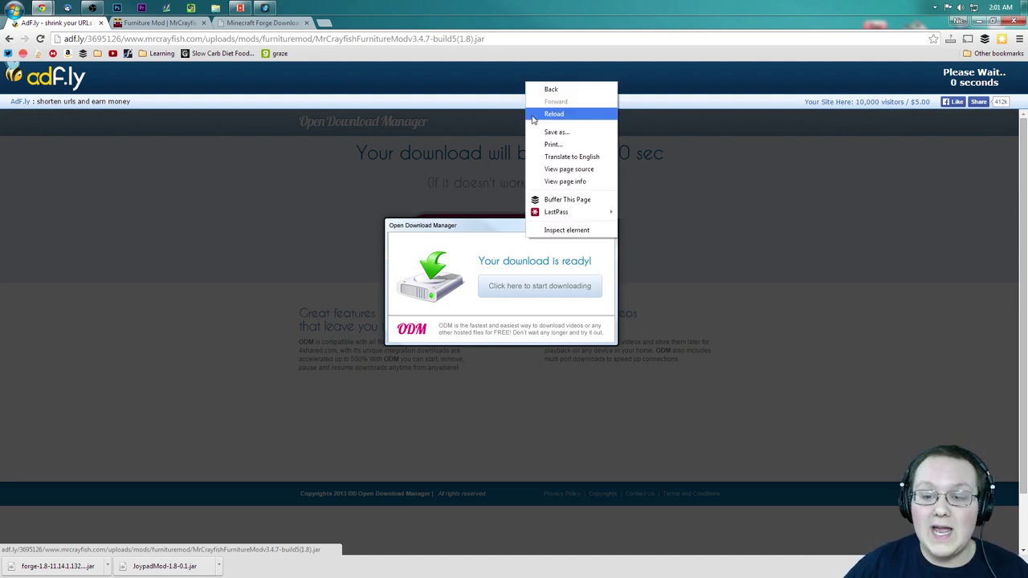
{"action": "left_click", "coordinate": [674, 85]}
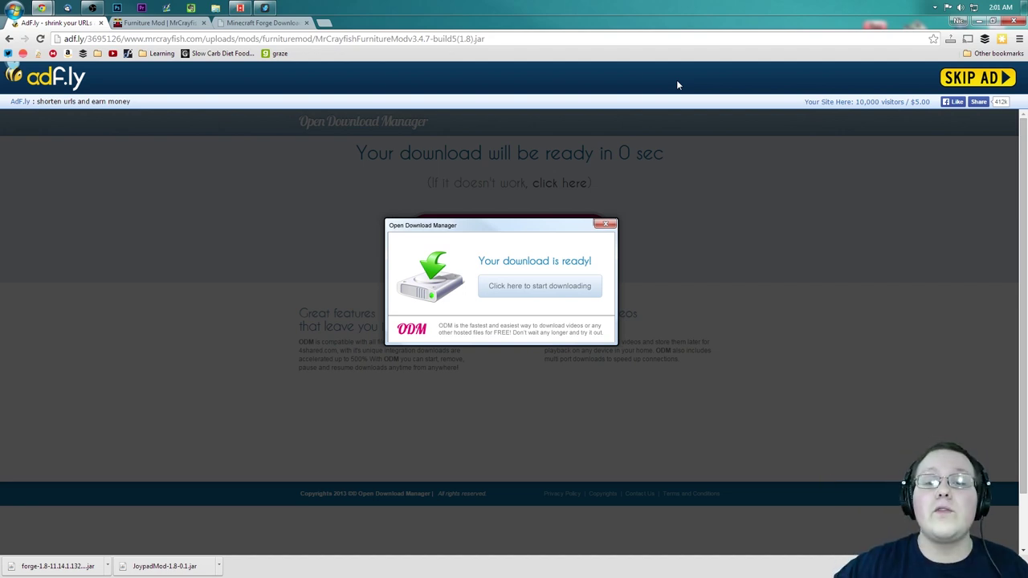
{"action": "left_click", "coordinate": [952, 83]}
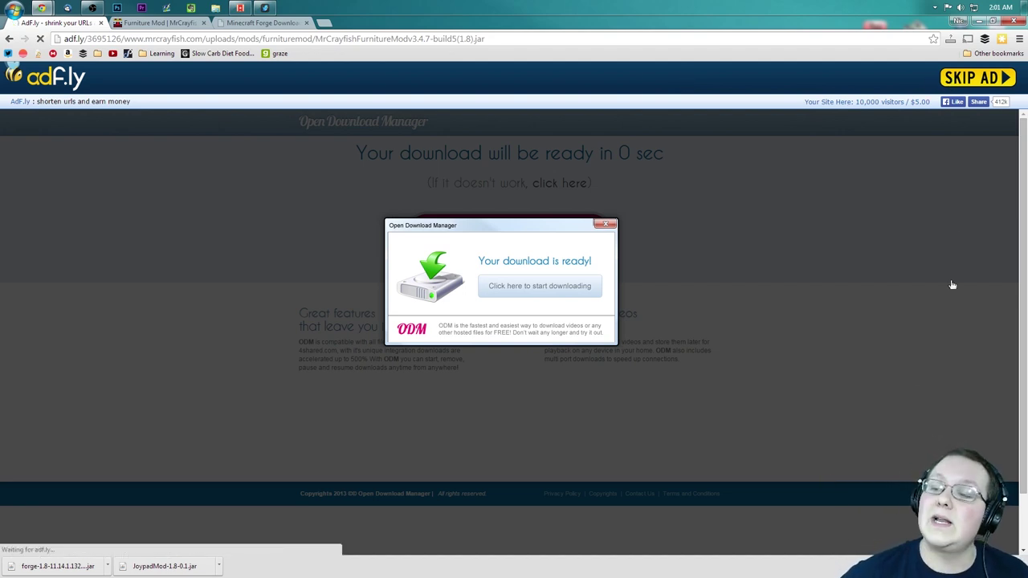
{"action": "left_click", "coordinate": [195, 566]}
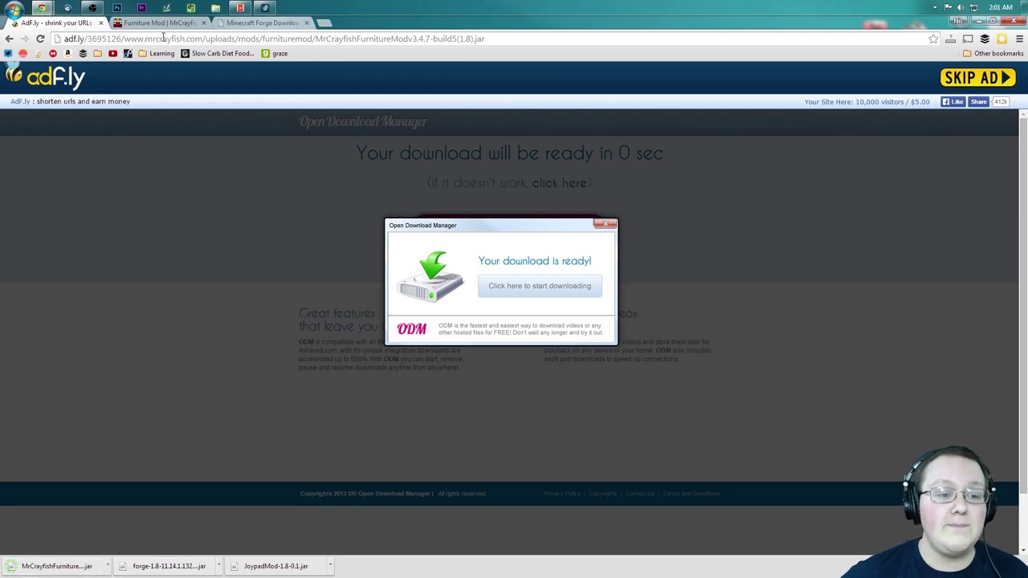
{"action": "left_click", "coordinate": [227, 25]}
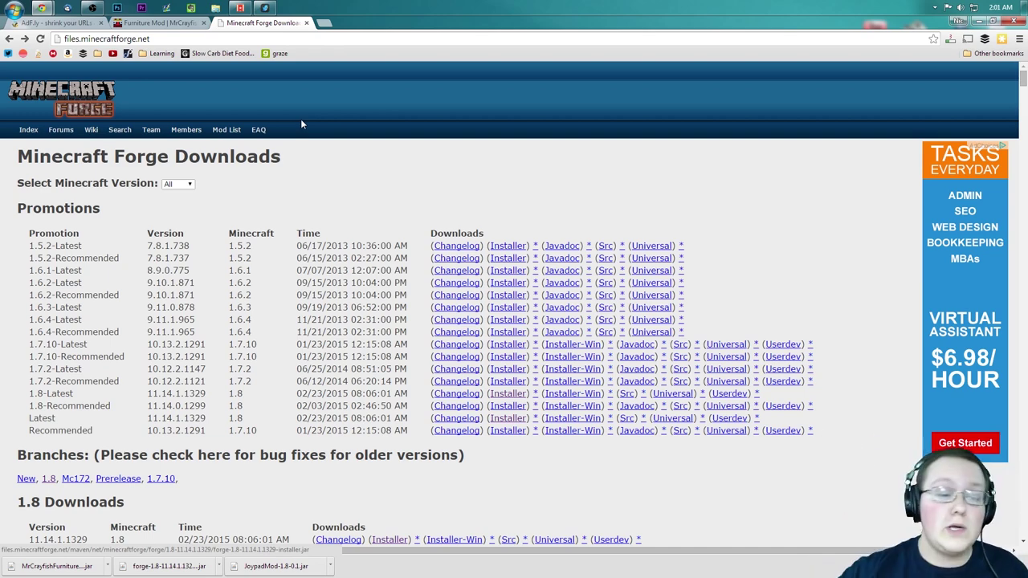
Download and keep the Forge 1.8-Recommended installer, version 11.14.0.1299.
{"action": "scroll", "coordinate": [449, 253], "scroll_direction": "down", "scroll_amount": 3}
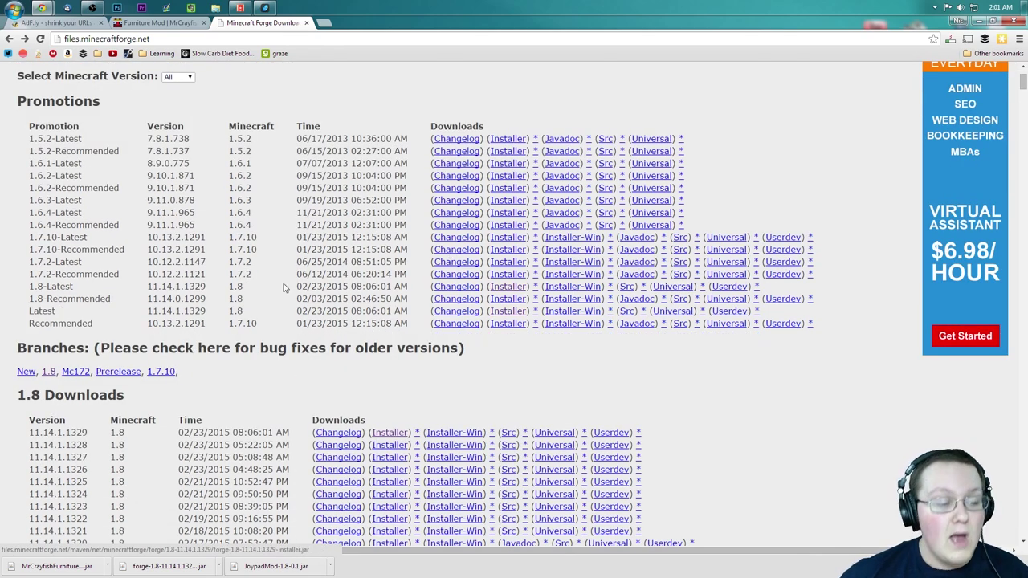
{"action": "left_click_drag", "start_coordinate": [47, 306], "coordinate": [498, 303]}
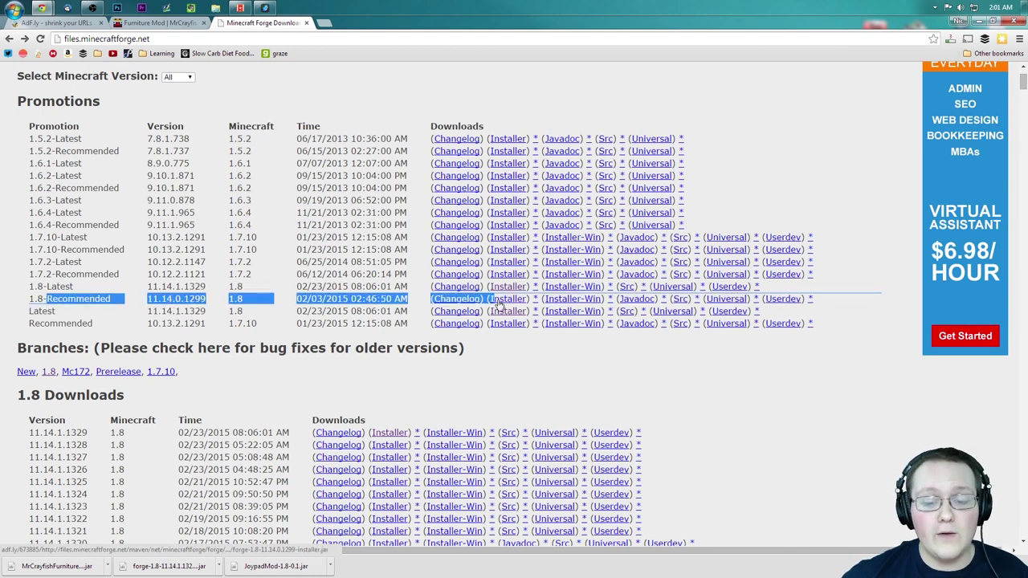
{"action": "left_click", "coordinate": [511, 306]}
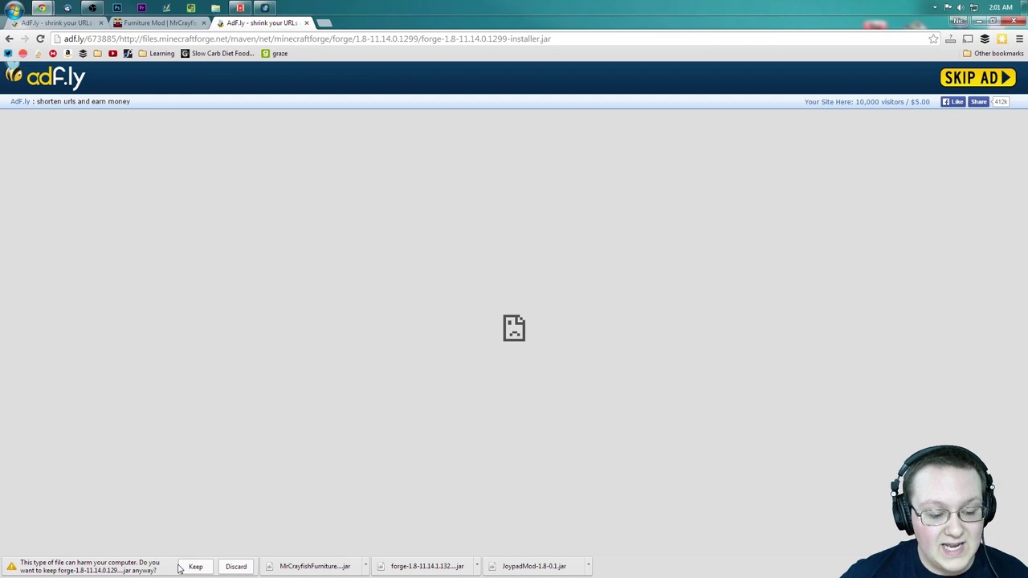
{"action": "left_click", "coordinate": [195, 566]}
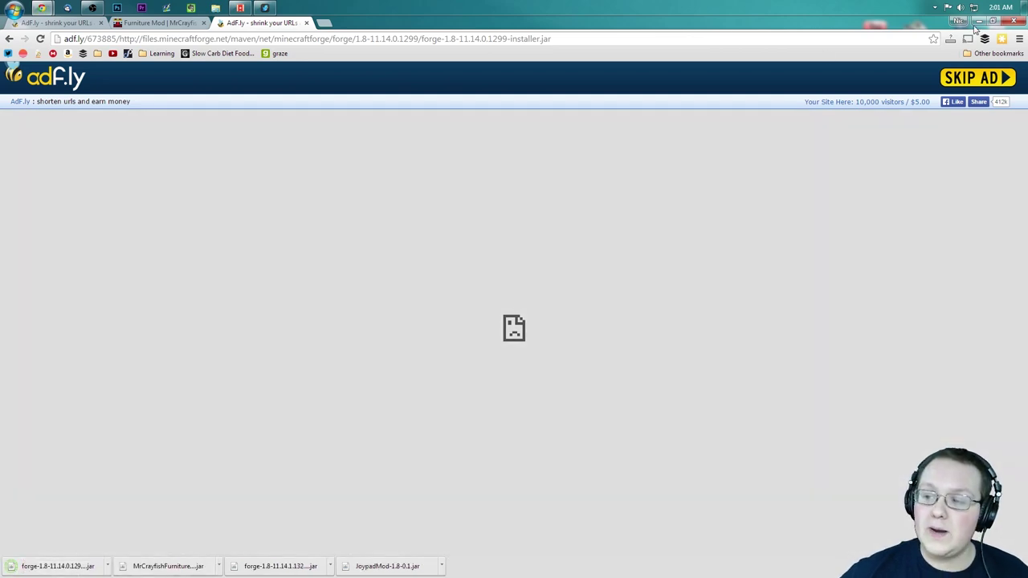
Put the two downloaded jars on the desktop and open the Downloads folder through Run.
{"action": "left_click", "coordinate": [978, 22]}
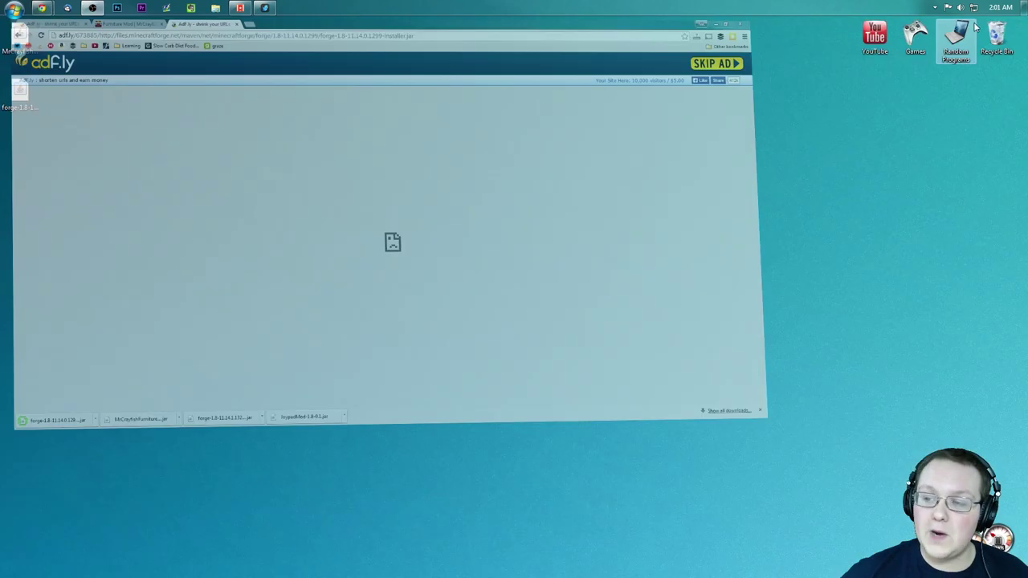
{"action": "mouse_move", "coordinate": [377, 137]}
{"action": "left_mouse_down"}
{"action": "mouse_move", "coordinate": [239, 119]}
{"action": "mouse_move", "coordinate": [3, 21]}
{"action": "mouse_move", "coordinate": [372, 66]}
{"action": "mouse_move", "coordinate": [393, 92]}
{"action": "left_mouse_up"}
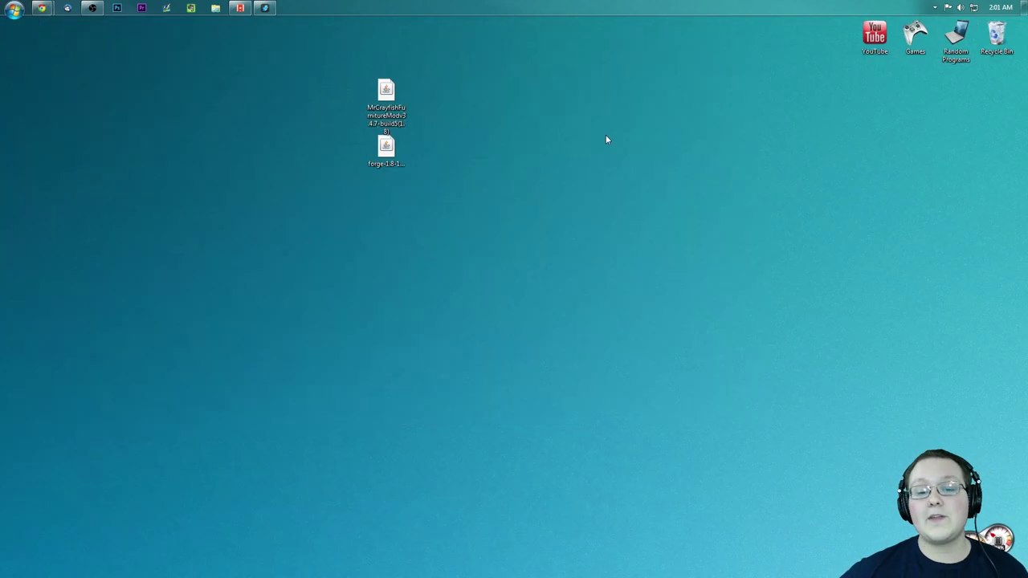
{"action": "key", "text": "super+r"}
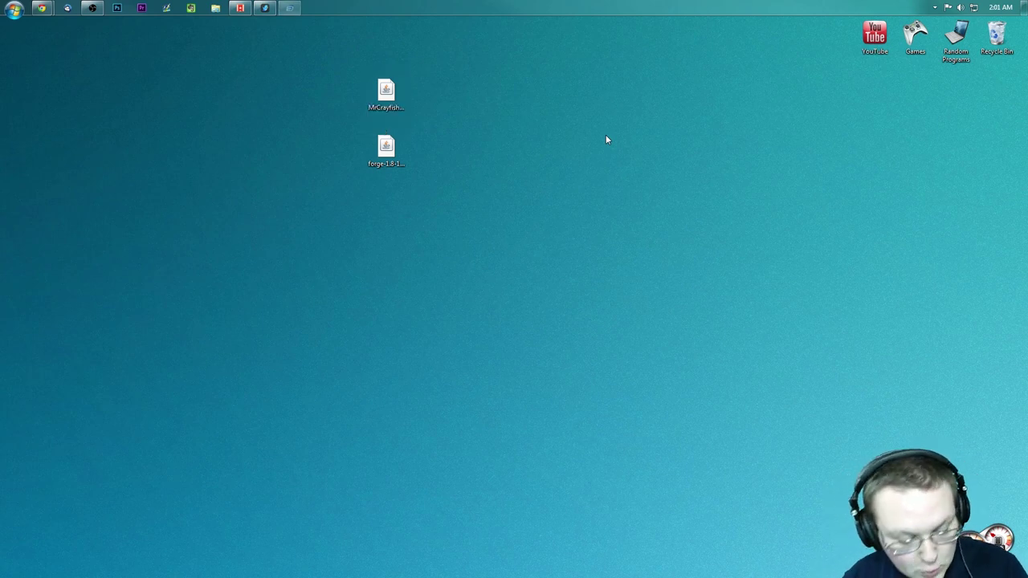
{"action": "type", "text": "downlaod"}
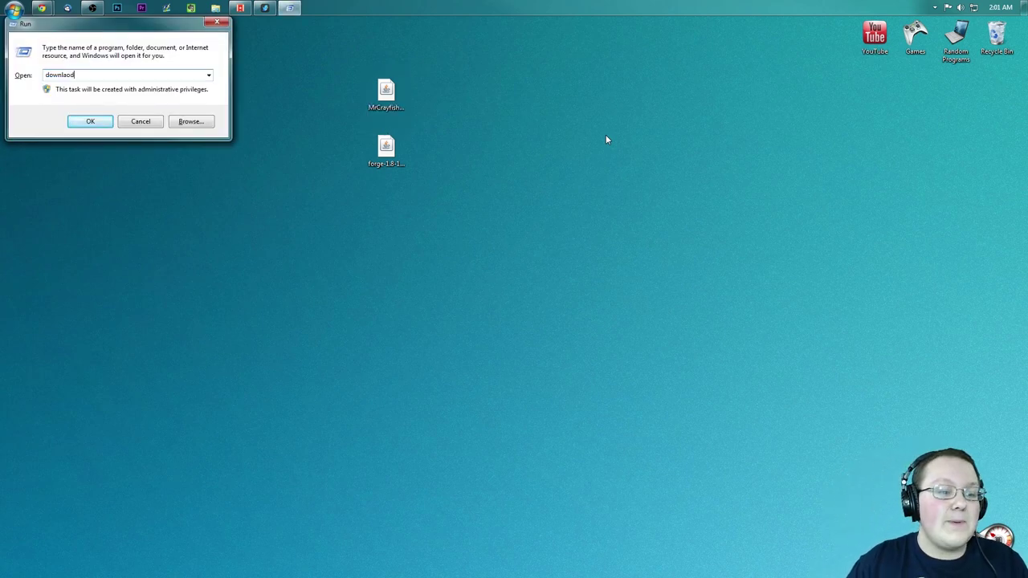
{"action": "key", "text": "BackSpace"}
{"action": "key", "text": "BackSpace"}
{"action": "key", "text": "BackSpace"}
{"action": "type", "text": "oads"}
{"action": "key", "text": "Return"}
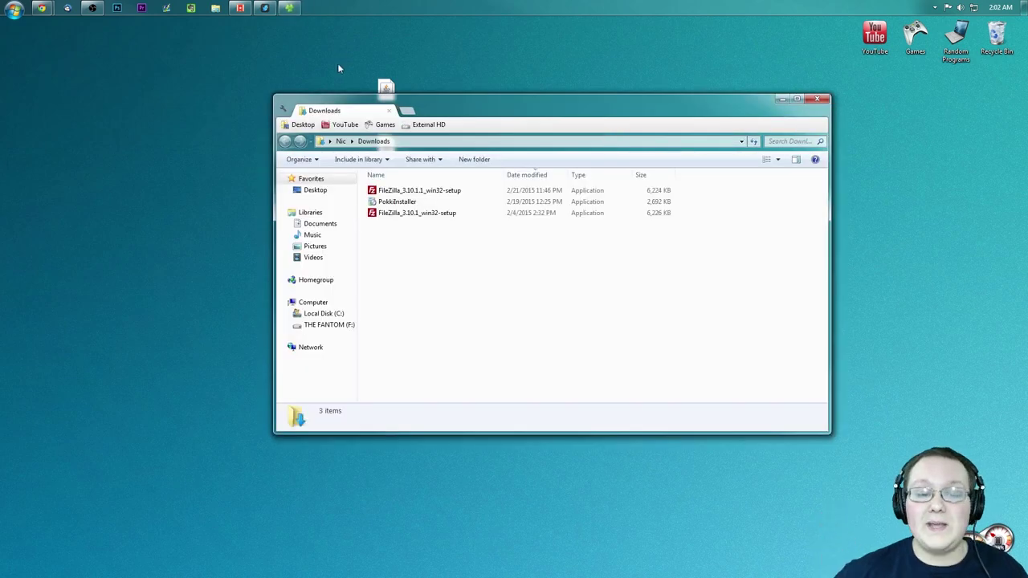
Move the old Downloads files to the Recycle Bin, place the Forge installer on the desktop, and close Explorer.
{"action": "left_click_drag", "start_coordinate": [558, 271], "coordinate": [412, 154]}
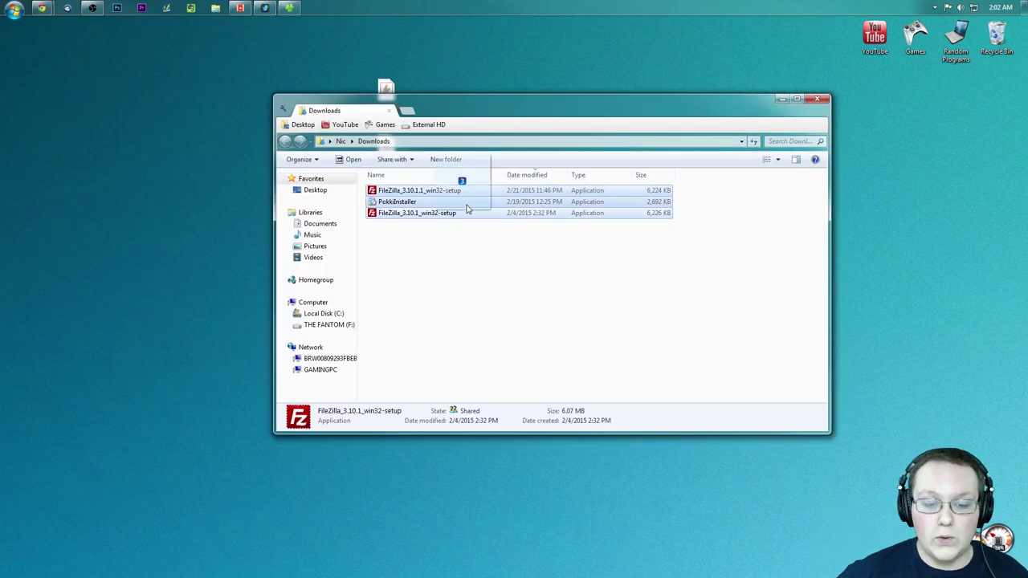
{"action": "mouse_move", "coordinate": [468, 209]}
{"action": "left_mouse_down"}
{"action": "mouse_move", "coordinate": [1011, 14]}
{"action": "mouse_move", "coordinate": [993, 48]}
{"action": "left_mouse_up"}
{"action": "left_click_drag", "start_coordinate": [614, 105], "coordinate": [614, 160]}
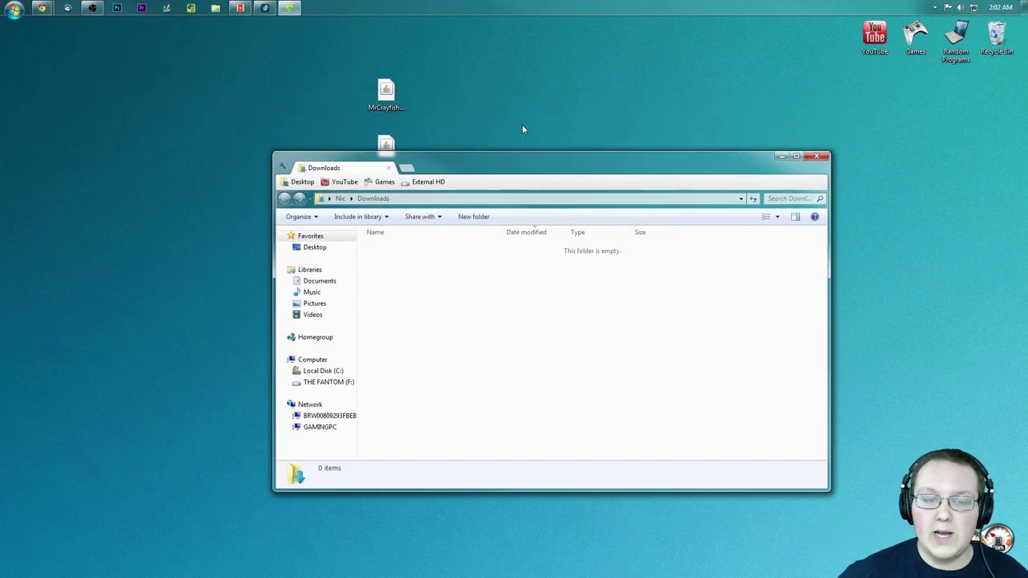
{"action": "mouse_move", "coordinate": [522, 125]}
{"action": "left_mouse_down"}
{"action": "mouse_move", "coordinate": [347, 124]}
{"action": "mouse_move", "coordinate": [349, 160]}
{"action": "mouse_move", "coordinate": [386, 149]}
{"action": "mouse_move", "coordinate": [532, 257]}
{"action": "mouse_move", "coordinate": [549, 102]}
{"action": "left_mouse_up"}
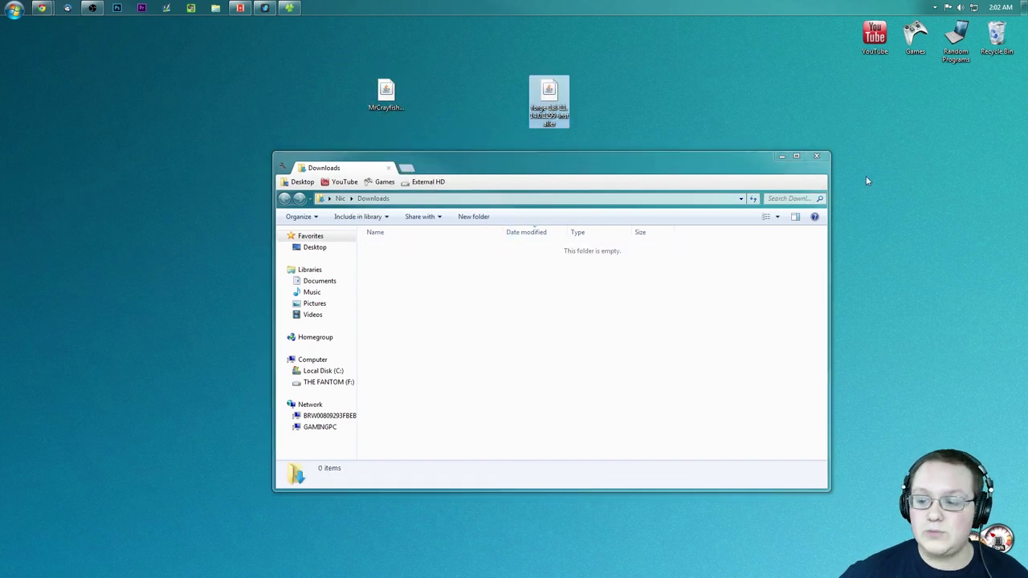
{"action": "left_click", "coordinate": [817, 156]}
{"action": "left_click_drag", "start_coordinate": [745, 188], "coordinate": [293, 105]}
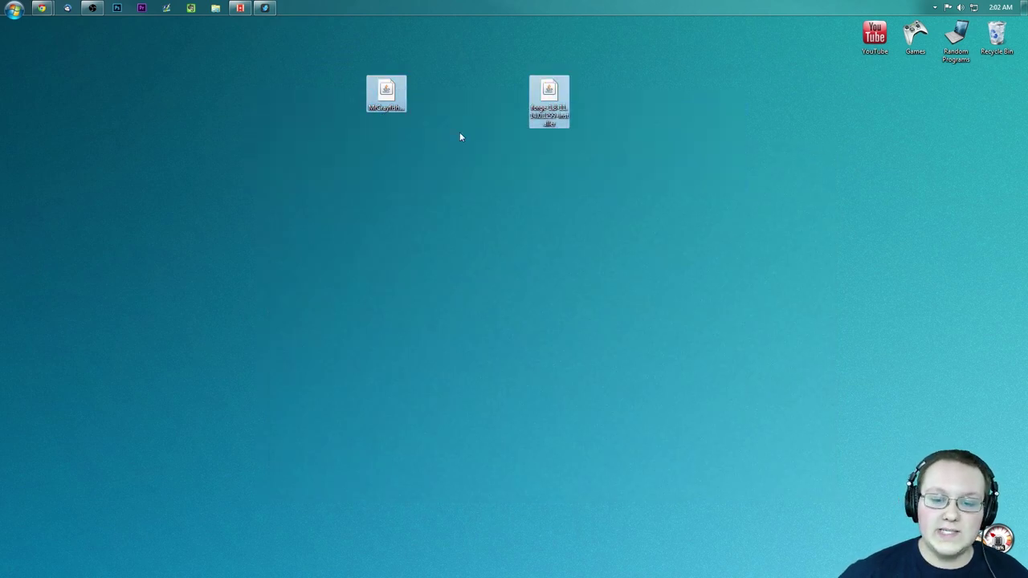
{"action": "left_click", "coordinate": [498, 121]}
Run the Forge installer with Java and install the 11.14.0.1299 client.
{"action": "left_click", "coordinate": [554, 105]}
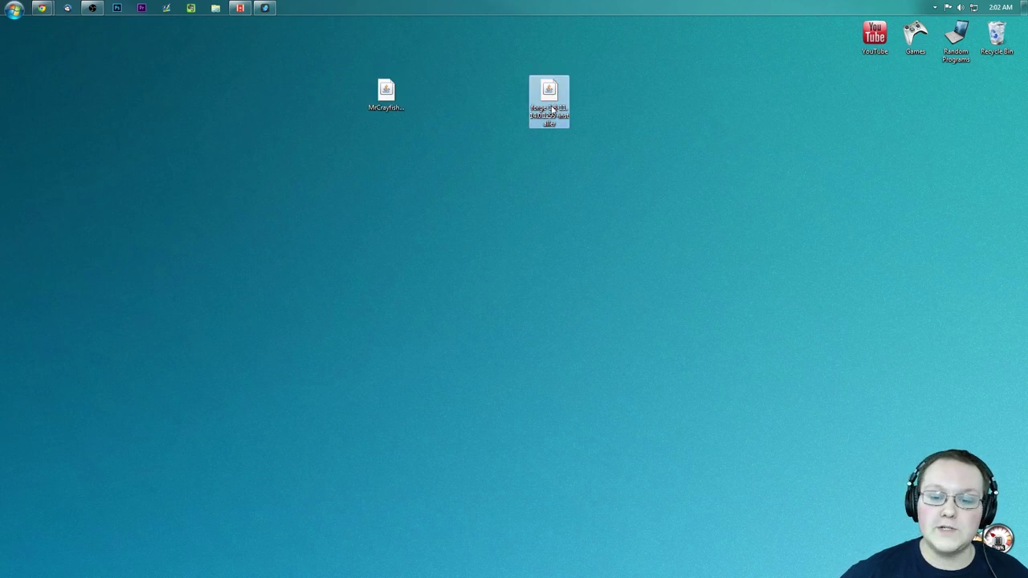
{"action": "right_click", "coordinate": [548, 107]}
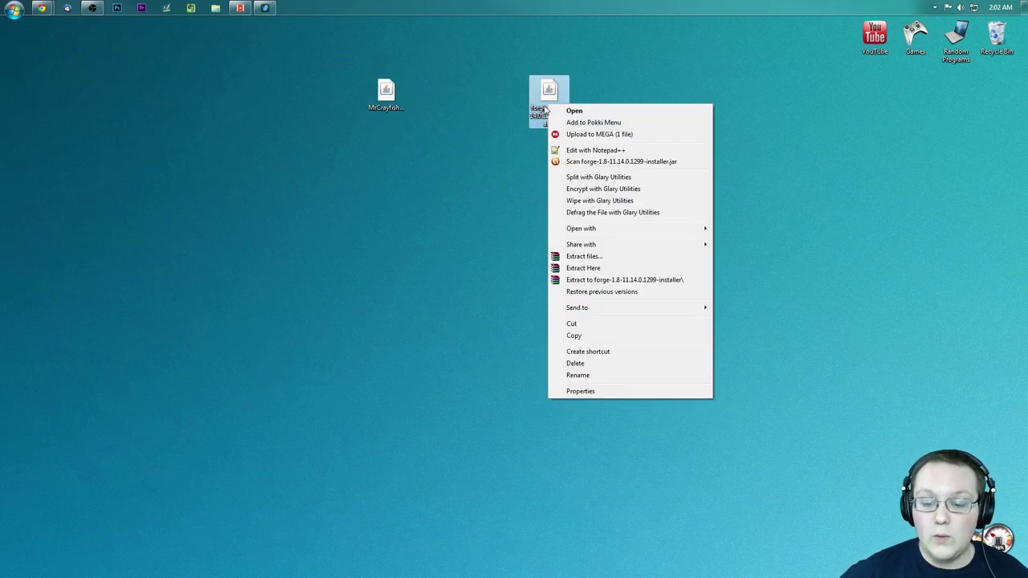
{"action": "mouse_move", "coordinate": [587, 230]}
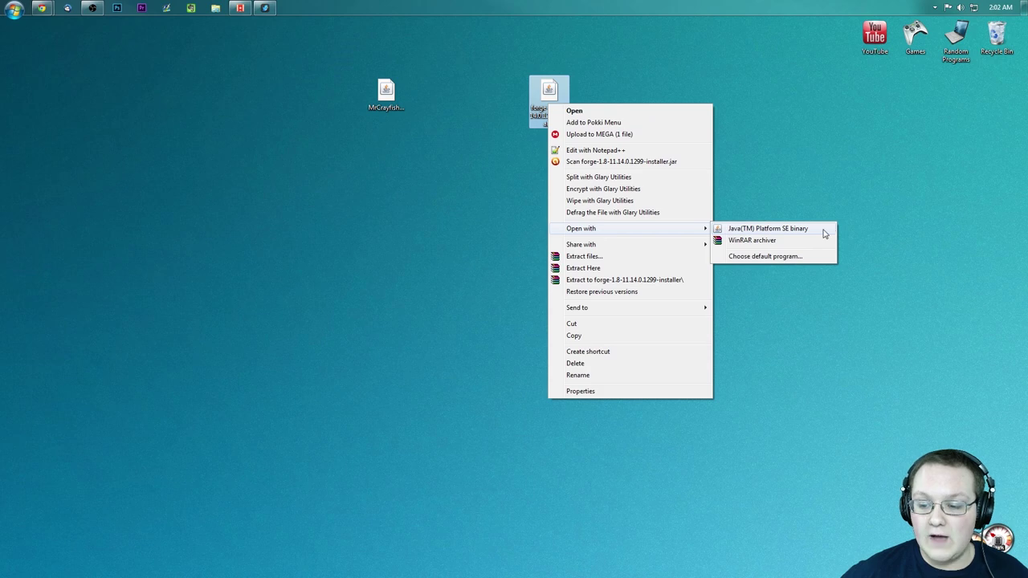
{"action": "left_click", "coordinate": [823, 230]}
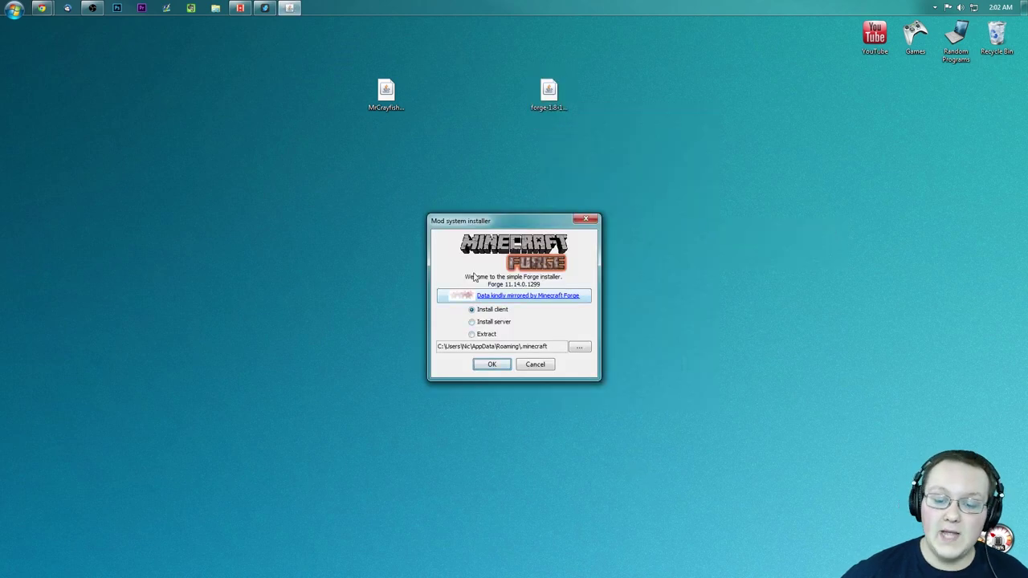
{"action": "left_click", "coordinate": [485, 312]}
{"action": "left_click", "coordinate": [492, 366]}
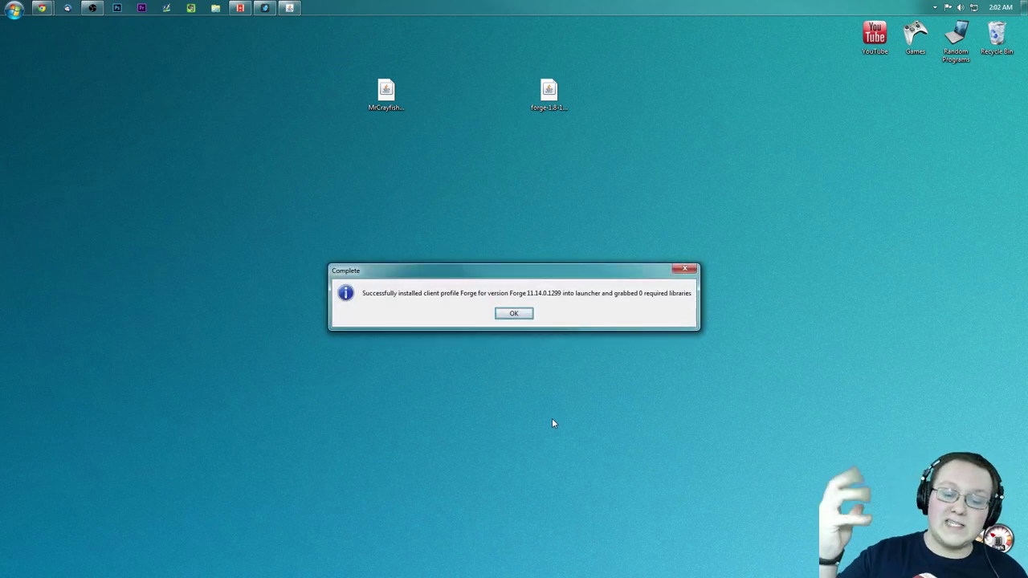
{"action": "left_click", "coordinate": [519, 316]}
Bin the Forge installer, open .minecraft via %appdata%, and delete its old mods folder.
{"action": "mouse_move", "coordinate": [549, 92]}
{"action": "left_mouse_down"}
{"action": "mouse_move", "coordinate": [807, 145]}
{"action": "mouse_move", "coordinate": [993, 54]}
{"action": "left_mouse_up"}
{"action": "mouse_move", "coordinate": [387, 96]}
{"action": "left_mouse_down"}
{"action": "mouse_move", "coordinate": [497, 123]}
{"action": "mouse_move", "coordinate": [513, 100]}
{"action": "left_mouse_up"}
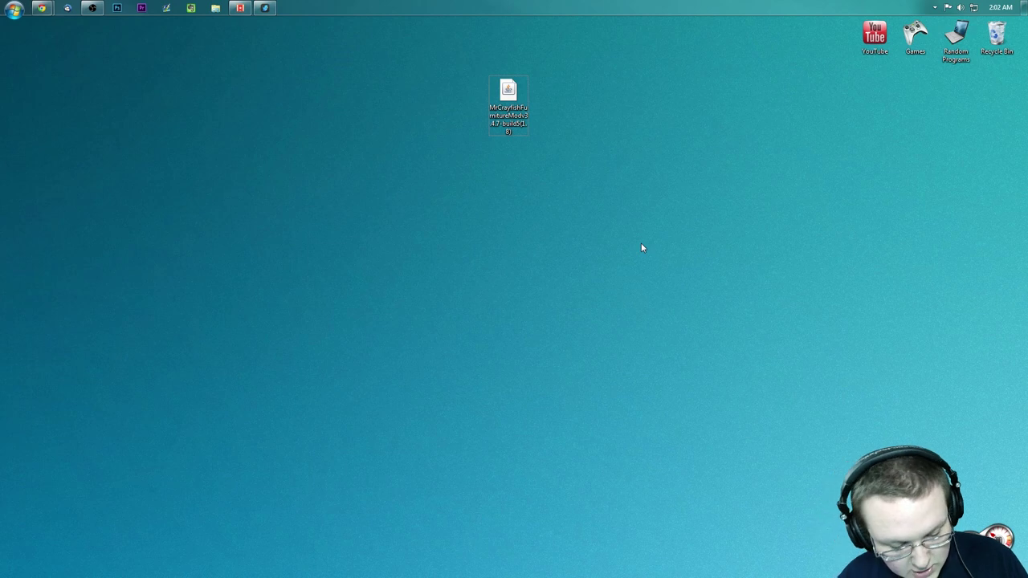
{"action": "key", "text": "super+r"}
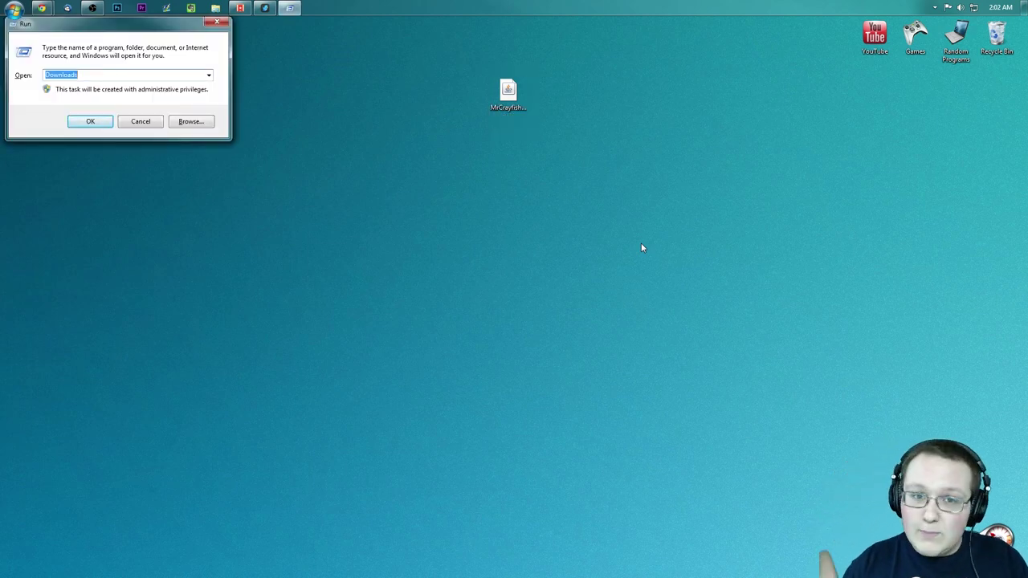
{"action": "type", "text": "%a"}
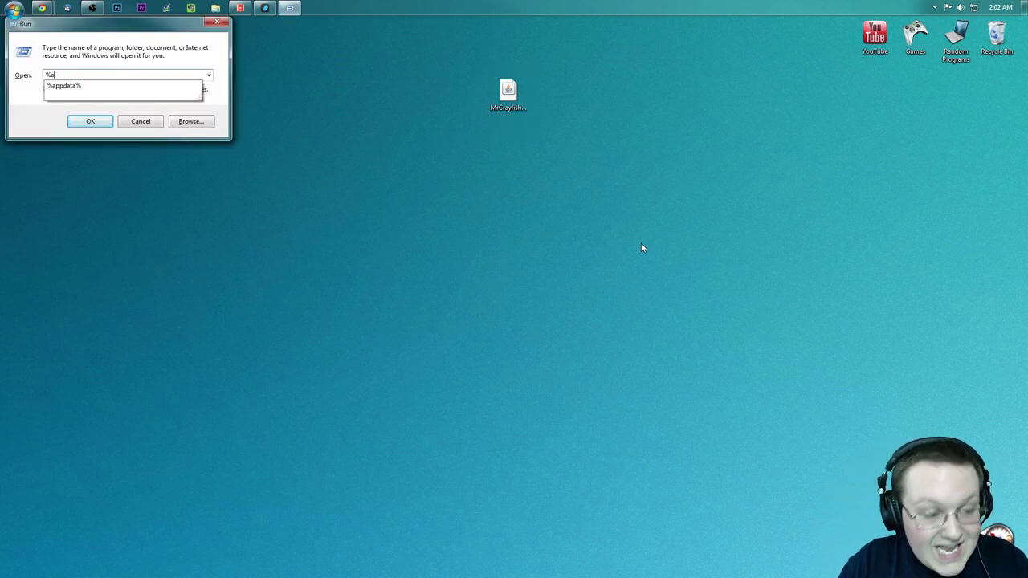
{"action": "type", "text": "ppdata%"}
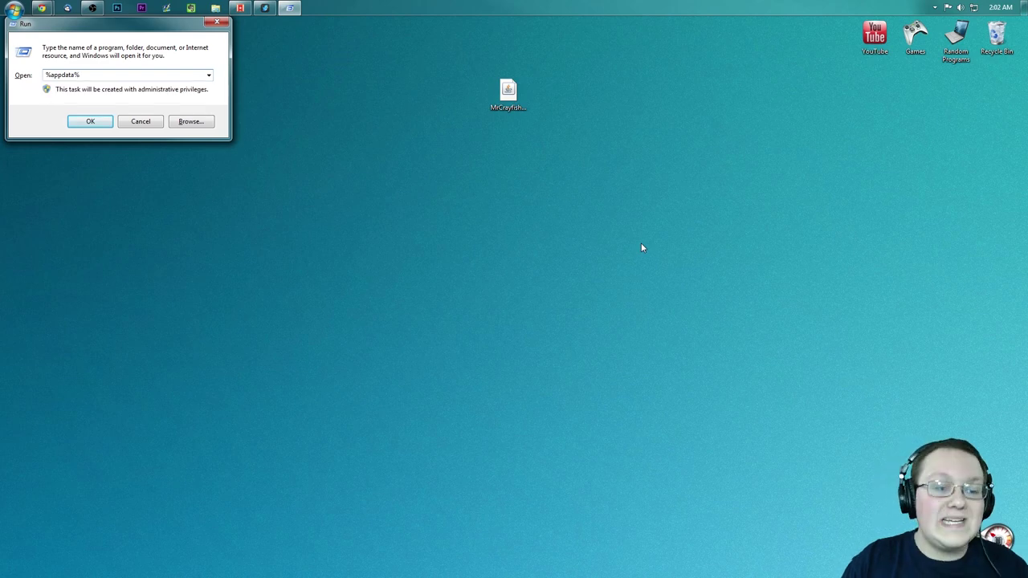
{"action": "key", "text": "Return"}
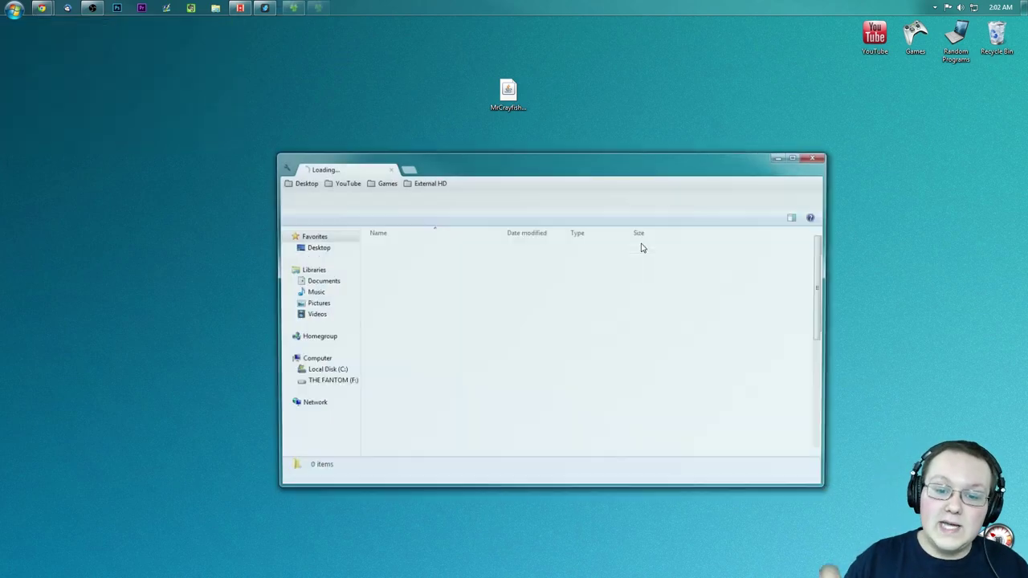
{"action": "double_click", "coordinate": [385, 250]}
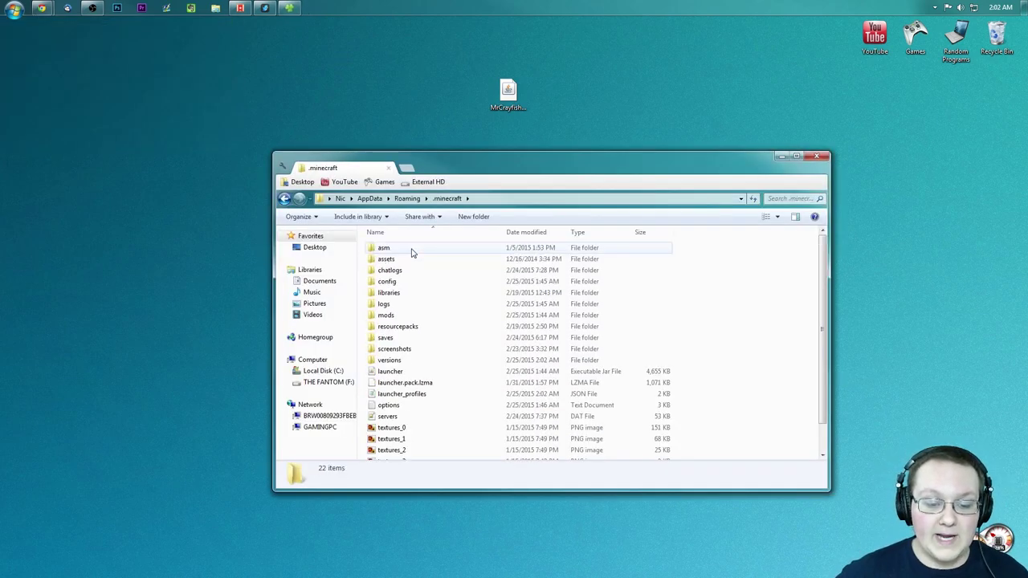
{"action": "mouse_move", "coordinate": [385, 316]}
{"action": "left_mouse_down"}
{"action": "mouse_move", "coordinate": [478, 321]}
{"action": "mouse_move", "coordinate": [990, 63]}
{"action": "left_mouse_up"}
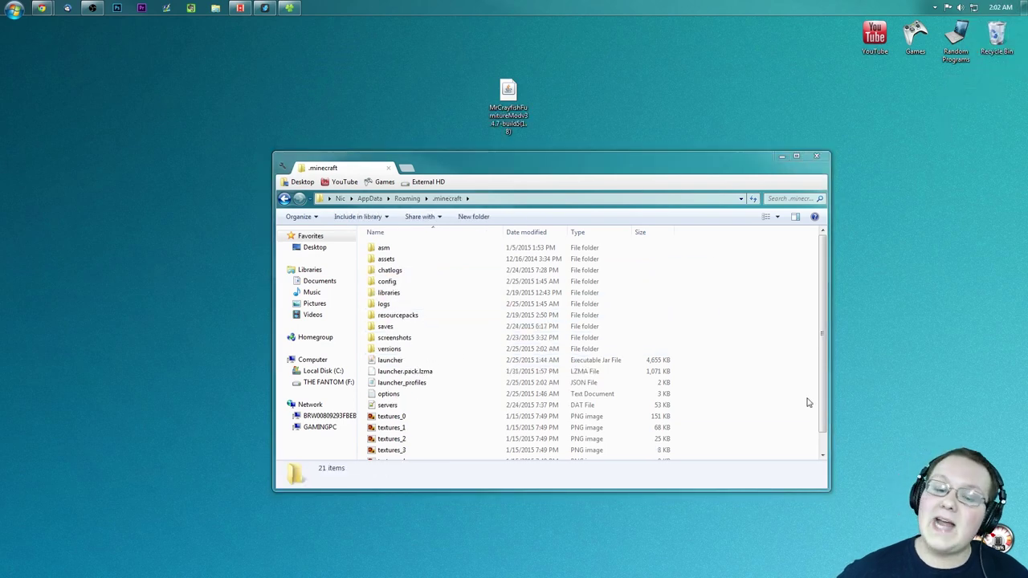
Create a 'mods' folder in .minecraft and move the MrCrayfish Furniture jar into it.
{"action": "right_click", "coordinate": [739, 309]}
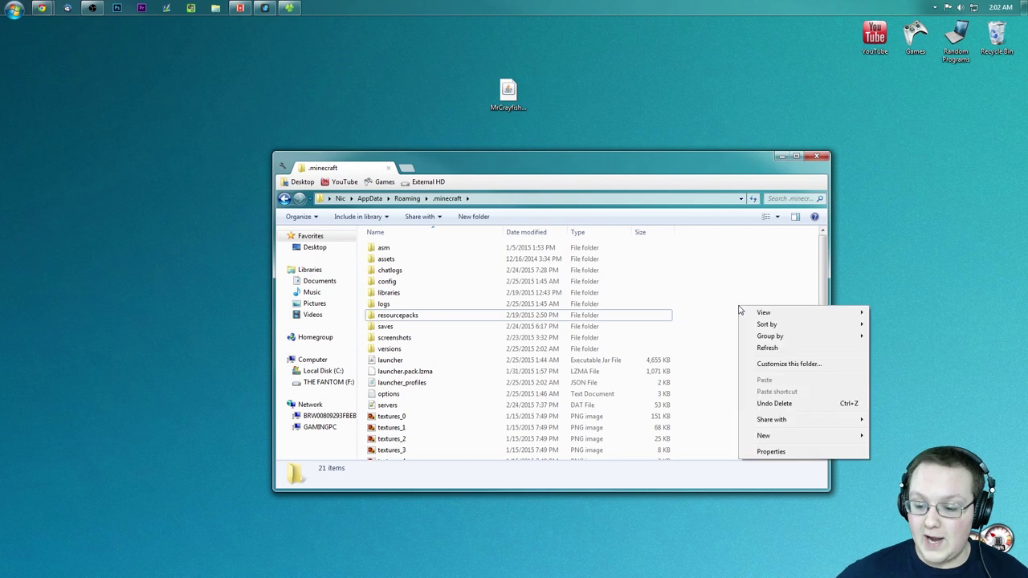
{"action": "mouse_move", "coordinate": [771, 436]}
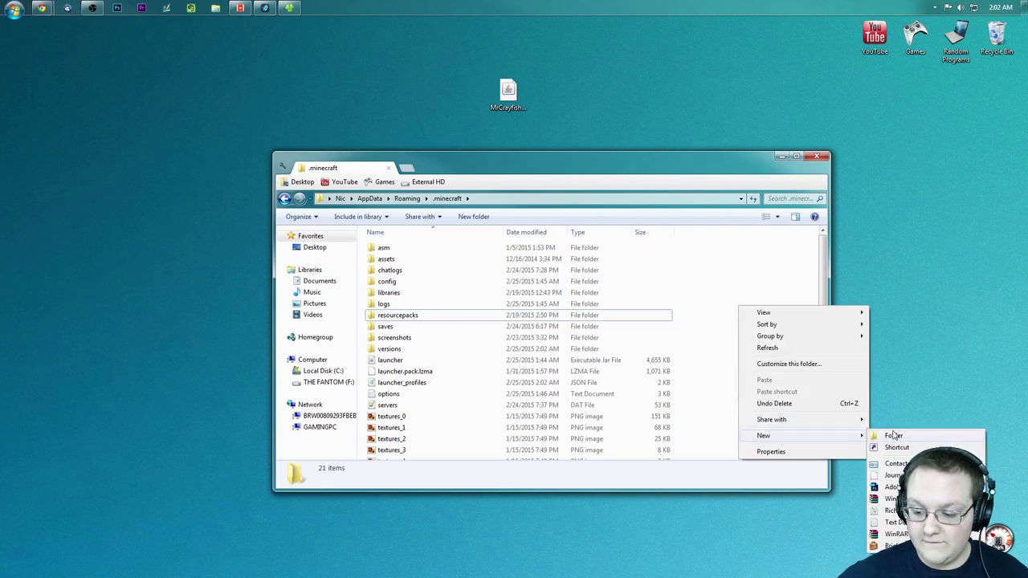
{"action": "left_click", "coordinate": [894, 435]}
{"action": "type", "text": "mods"}
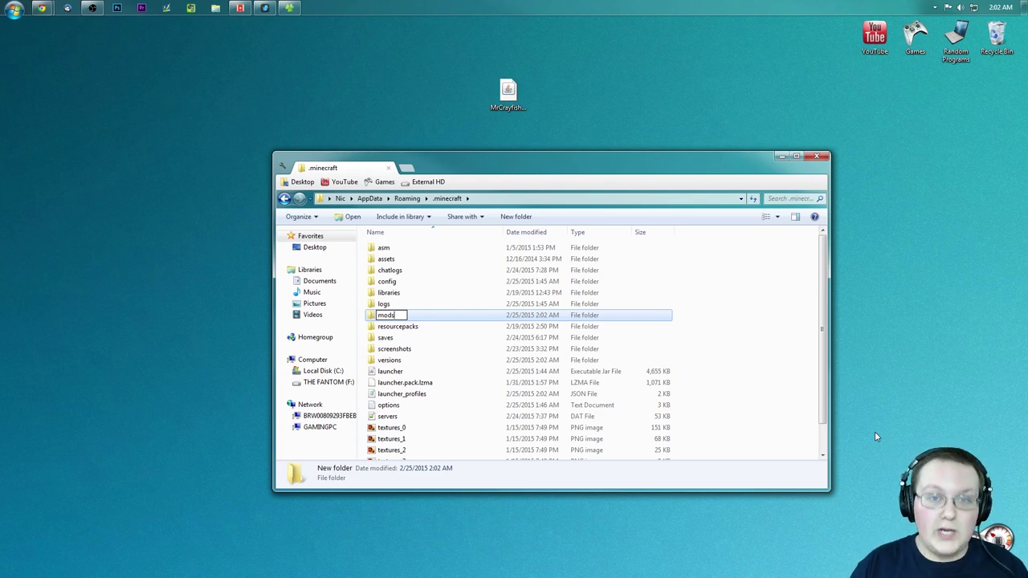
{"action": "key", "text": "Return"}
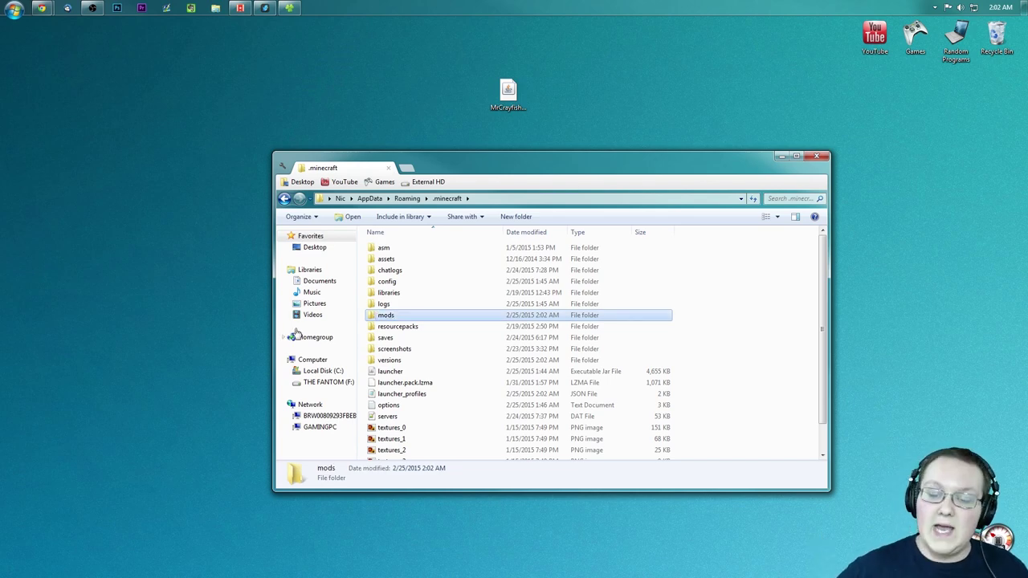
{"action": "double_click", "coordinate": [399, 317]}
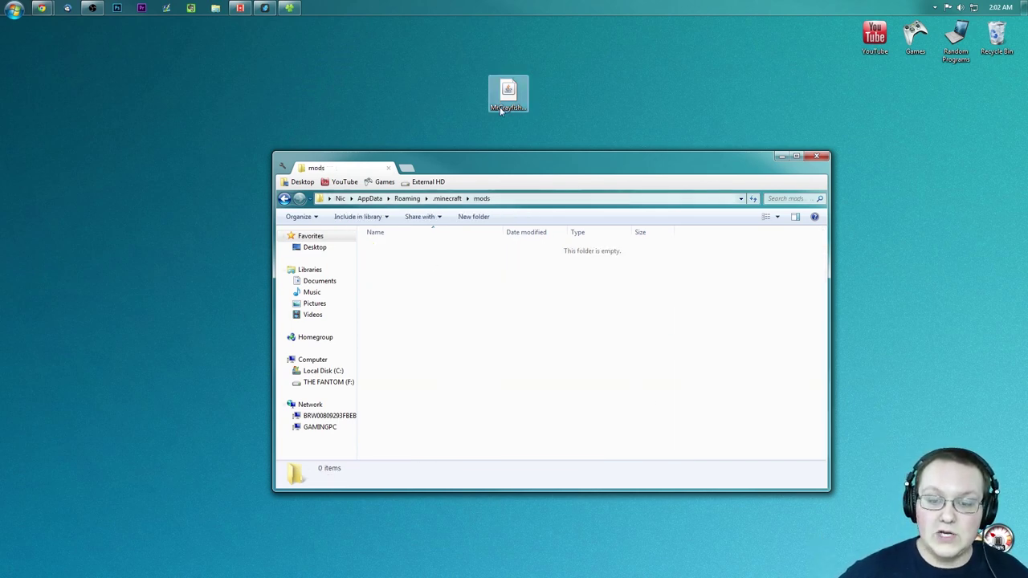
{"action": "mouse_move", "coordinate": [501, 110]}
{"action": "left_mouse_down"}
{"action": "mouse_move", "coordinate": [525, 87]}
{"action": "mouse_move", "coordinate": [576, 361]}
{"action": "mouse_move", "coordinate": [450, 334]}
{"action": "left_mouse_up"}
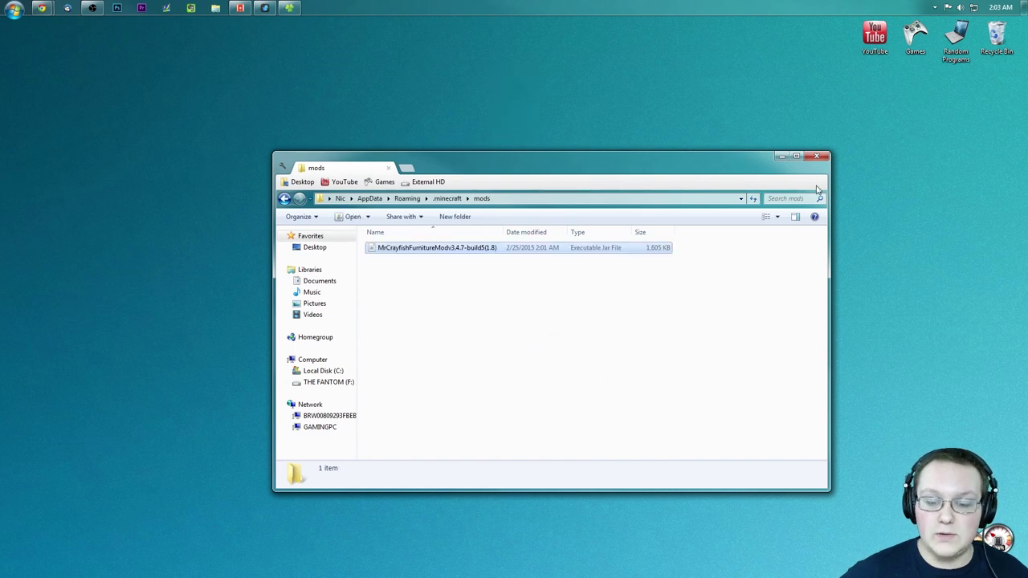
{"action": "left_click", "coordinate": [818, 157]}
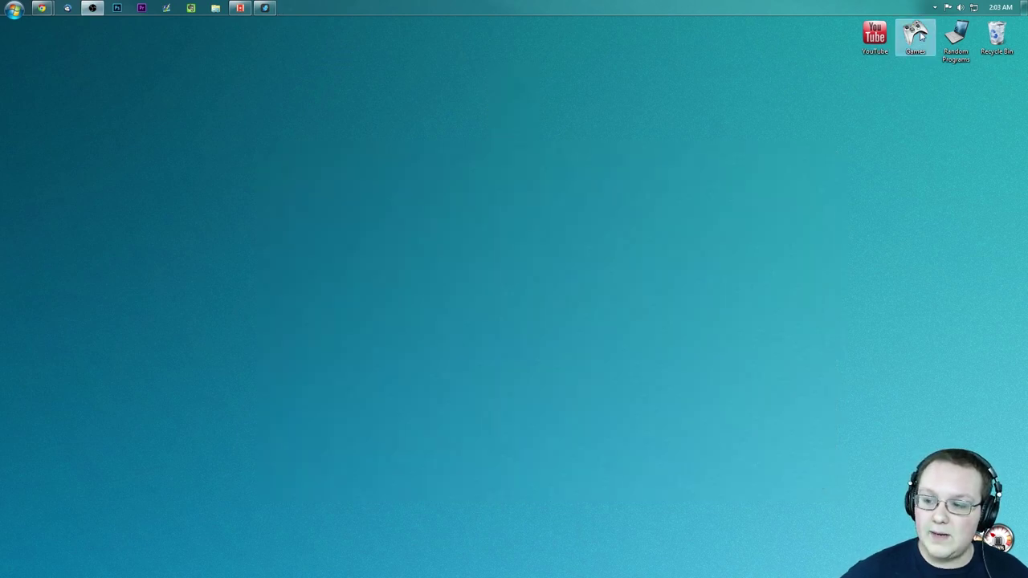
Start the Minecraft Launcher from the Games folder and open the current profile's settings.
{"action": "double_click", "coordinate": [920, 36]}
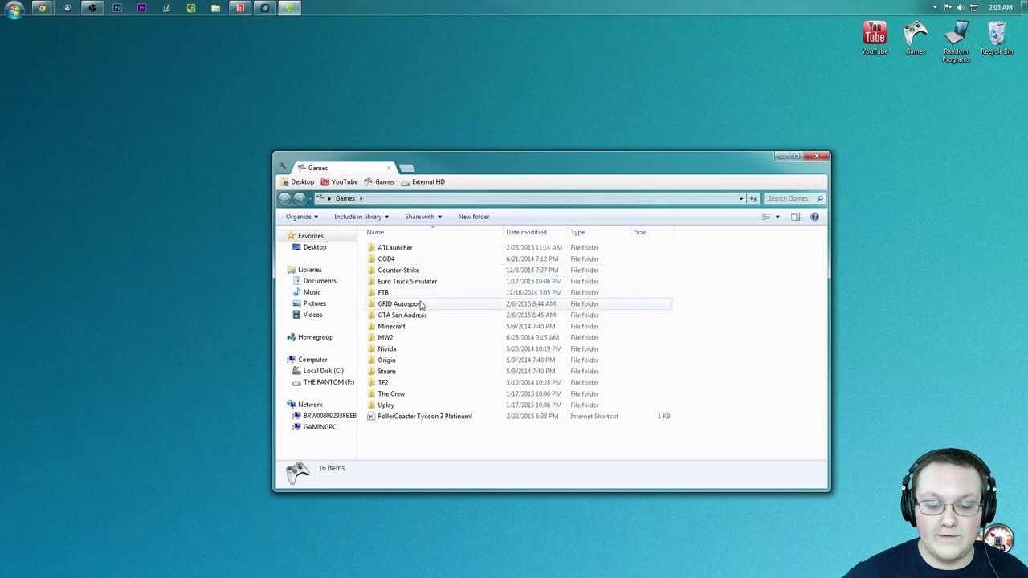
{"action": "double_click", "coordinate": [392, 327]}
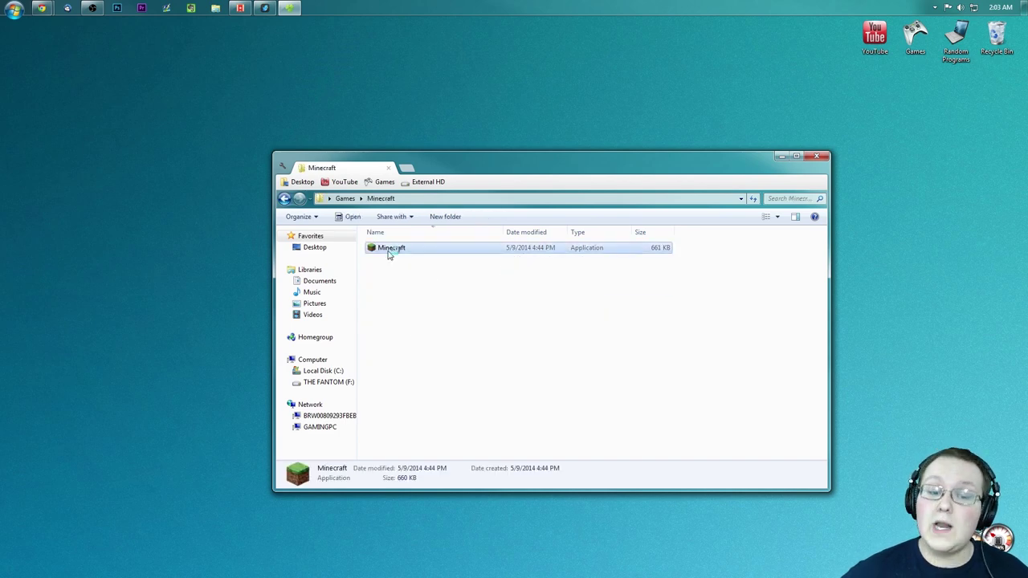
{"action": "double_click", "coordinate": [389, 251]}
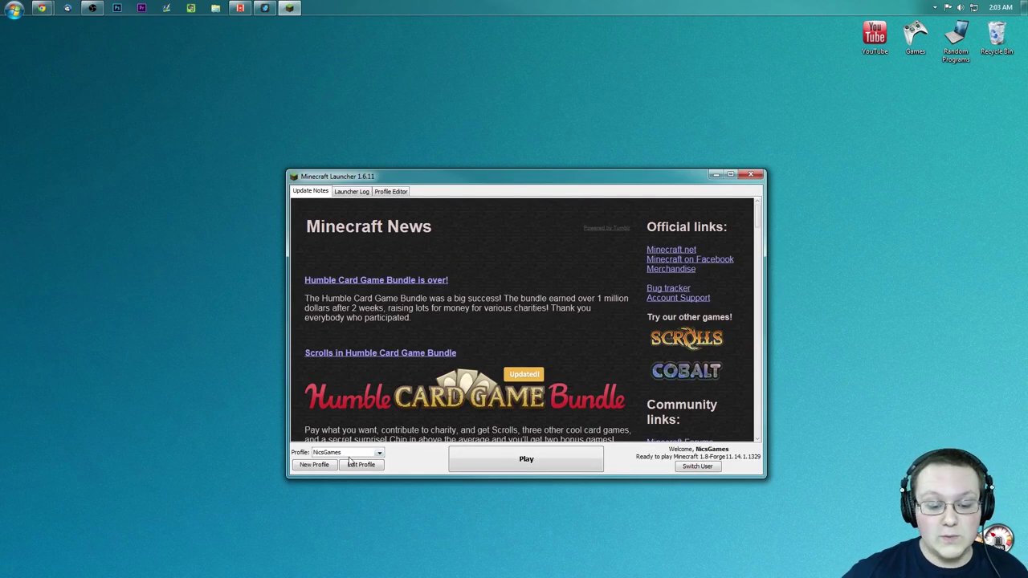
{"action": "left_click", "coordinate": [343, 454]}
{"action": "left_click", "coordinate": [325, 472]}
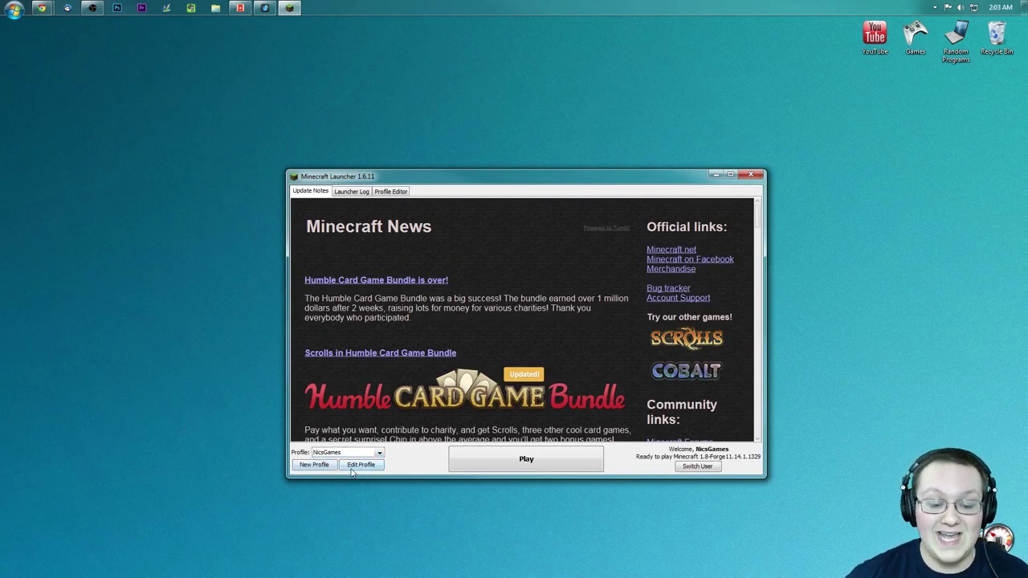
{"action": "left_click", "coordinate": [360, 465]}
Set the profile version to 1.8-Forge11.14.0.1299, save it, and launch the game.
{"action": "left_click", "coordinate": [514, 367]}
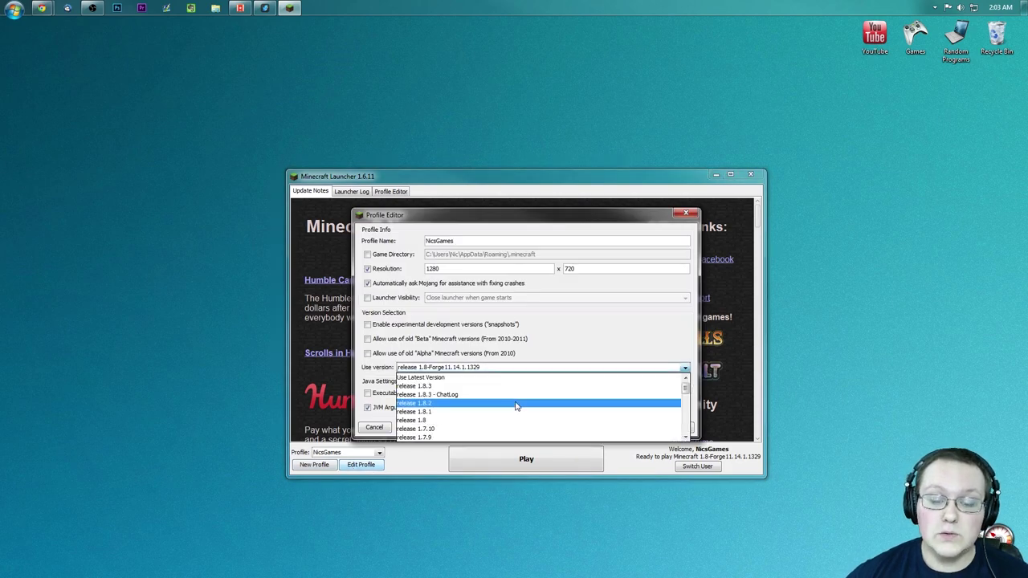
{"action": "left_click", "coordinate": [481, 386]}
{"action": "left_click", "coordinate": [470, 371]}
{"action": "left_click", "coordinate": [450, 369]}
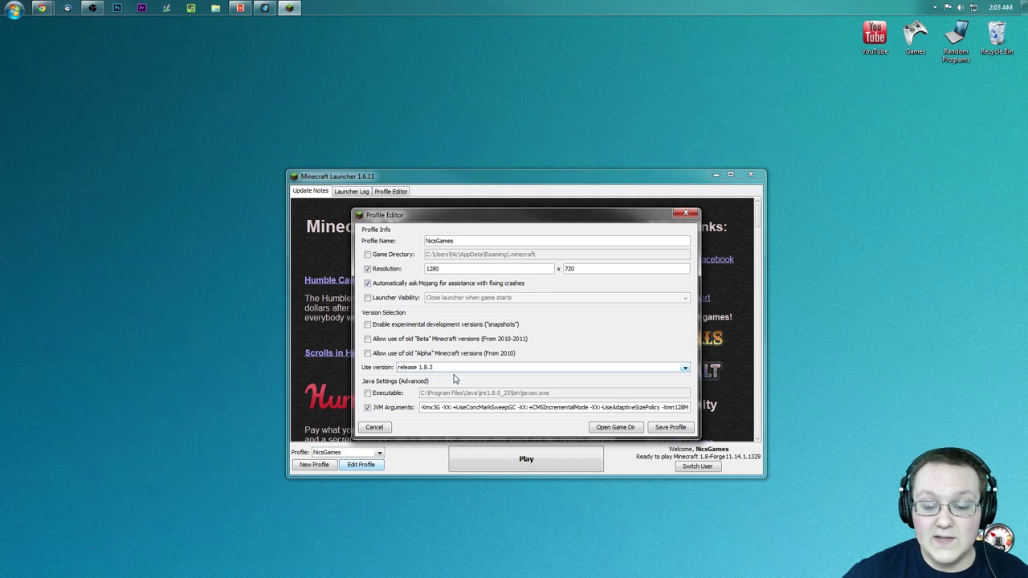
{"action": "left_click", "coordinate": [452, 370]}
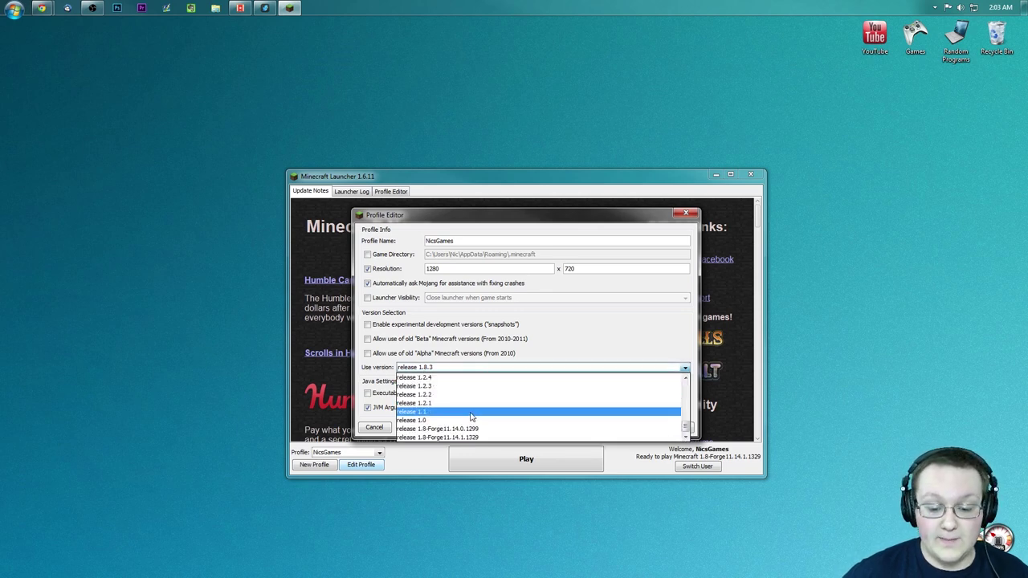
{"action": "left_click", "coordinate": [482, 430]}
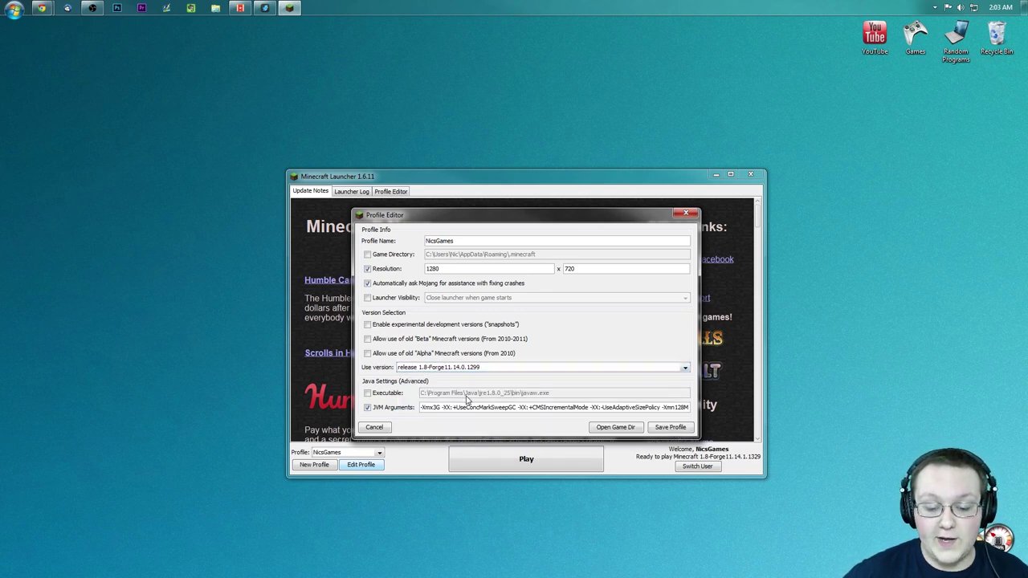
{"action": "left_click", "coordinate": [668, 429]}
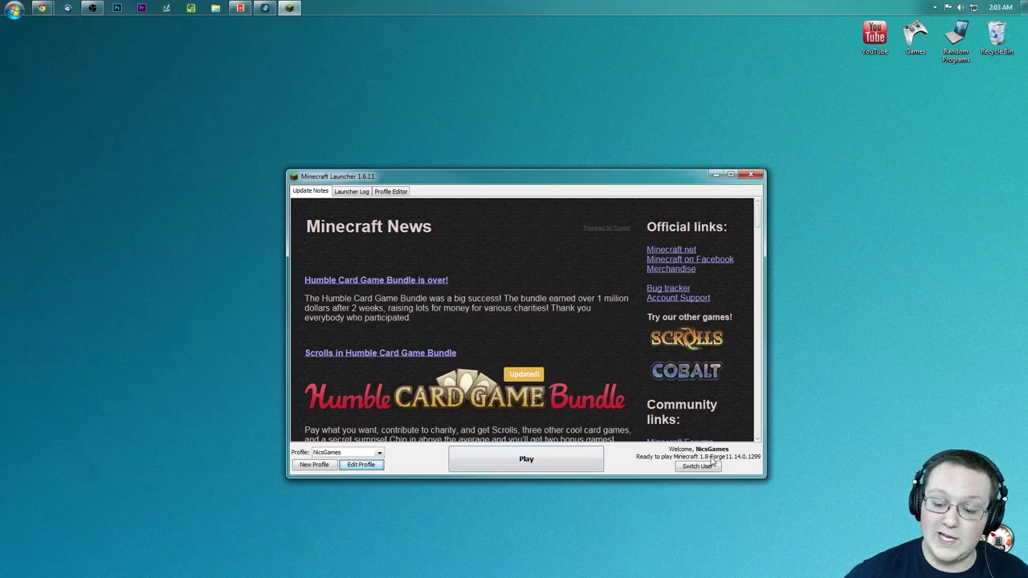
{"action": "left_click", "coordinate": [556, 459]}
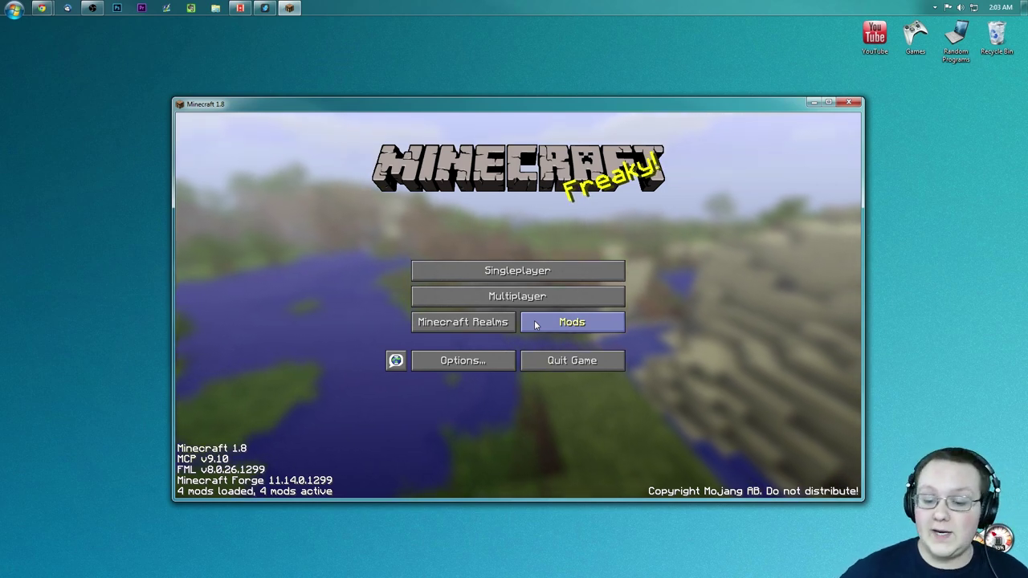
Check MrCrayfish's Furniture Mod in the loaded mods list.
{"action": "left_click", "coordinate": [541, 324]}
{"action": "left_click", "coordinate": [311, 346]}
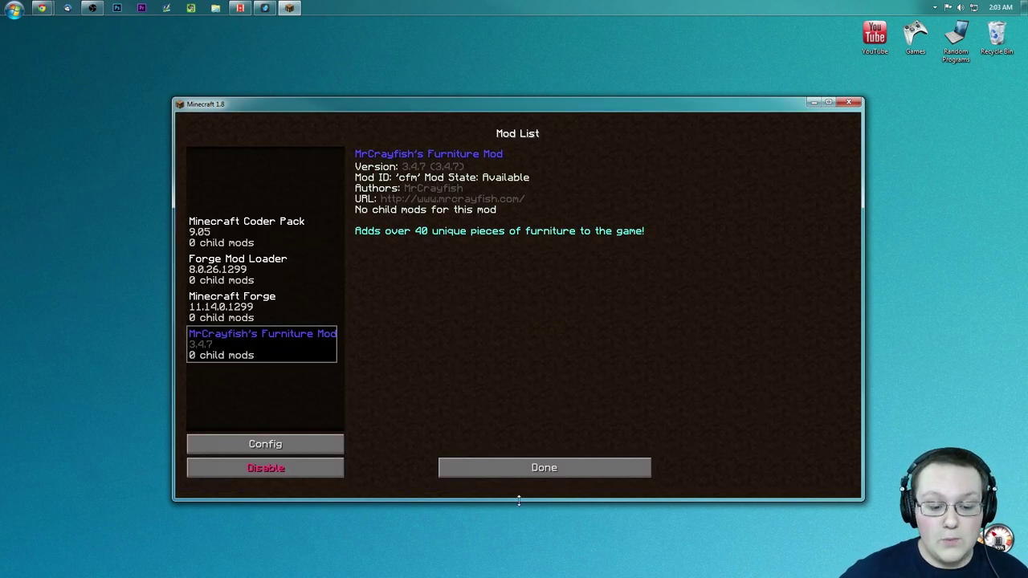
{"action": "left_click", "coordinate": [509, 468]}
Create a new Singleplayer world with Game Mode set to Creative.
{"action": "left_click", "coordinate": [494, 271]}
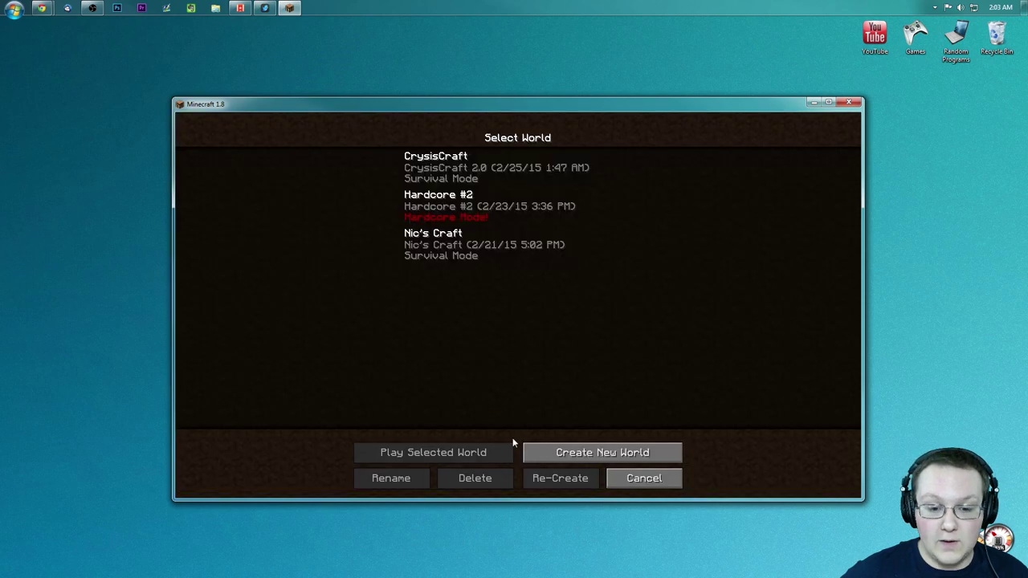
{"action": "left_click", "coordinate": [560, 451]}
{"action": "left_click", "coordinate": [498, 247]}
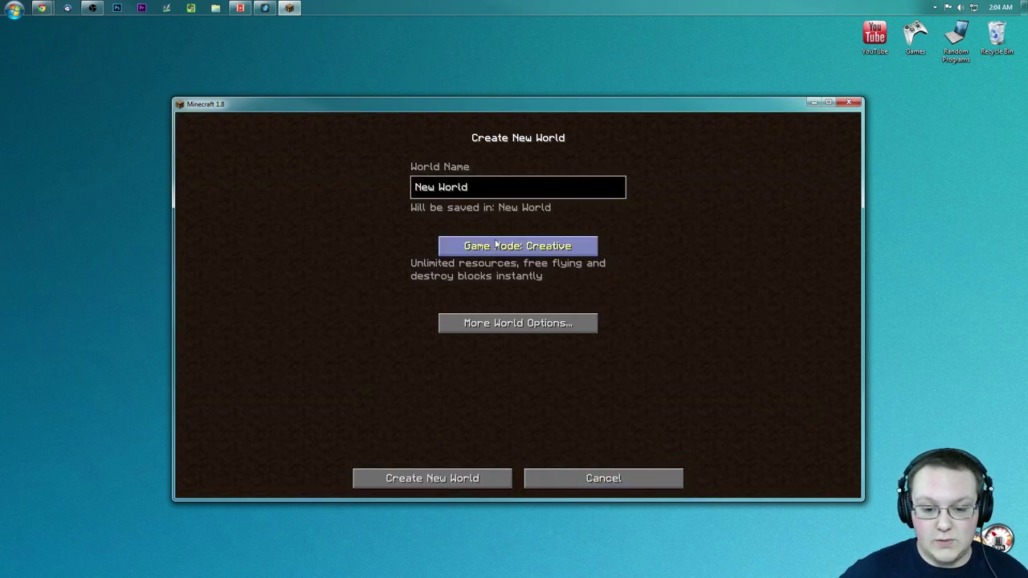
{"action": "left_click", "coordinate": [423, 485]}
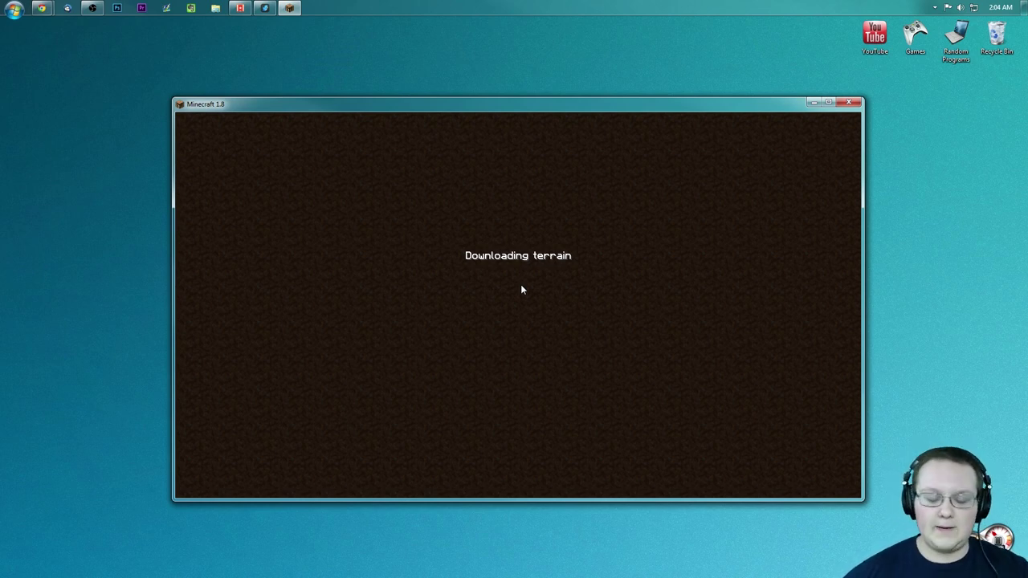
Open the chat once the new Creative world has loaded by the ocean.
{"action": "key", "text": "t"}
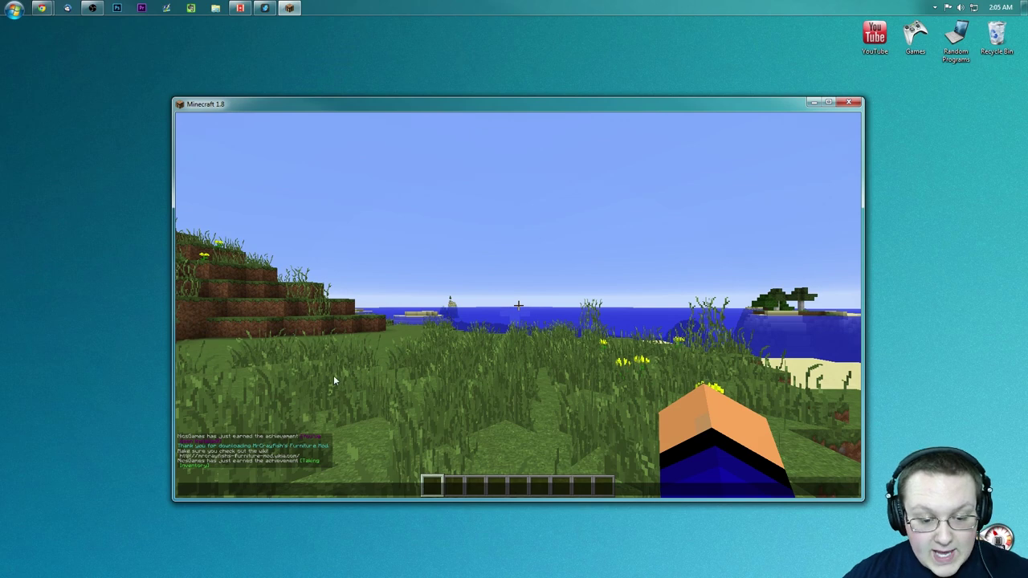
Search all creative items for 'cou' and put the couch in the last hotbar slot.
{"action": "key", "text": "Escape"}
{"action": "key", "text": "e"}
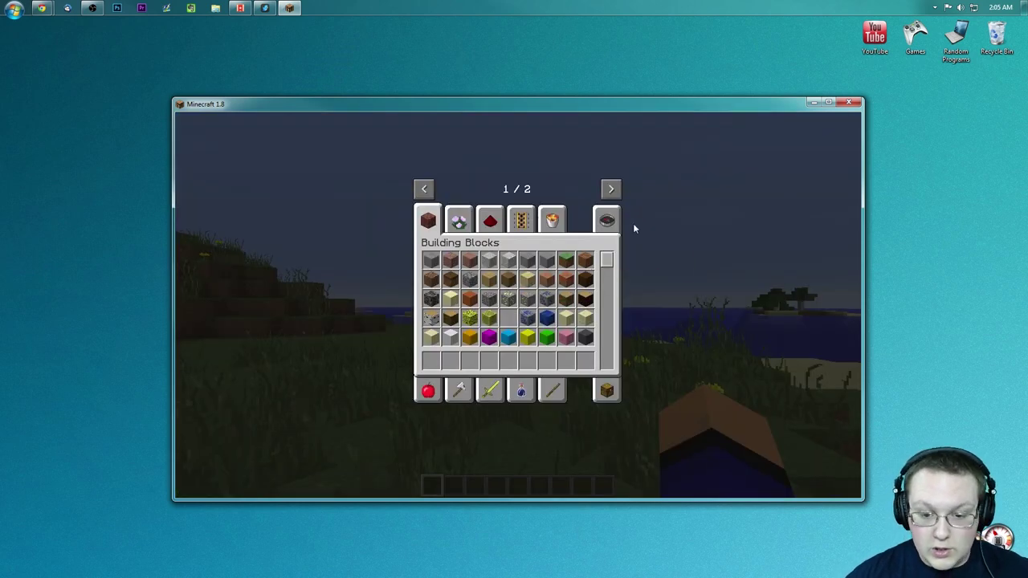
{"action": "left_click", "coordinate": [607, 219]}
{"action": "type", "text": "ee"}
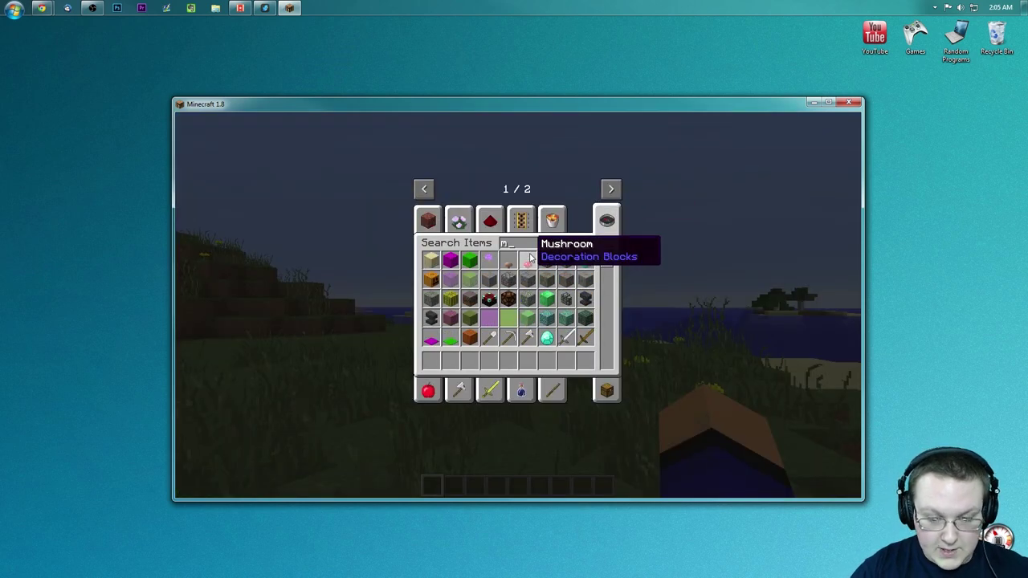
{"action": "key", "text": "BackSpace"}
{"action": "key", "text": "BackSpace"}
{"action": "type", "text": "fun"}
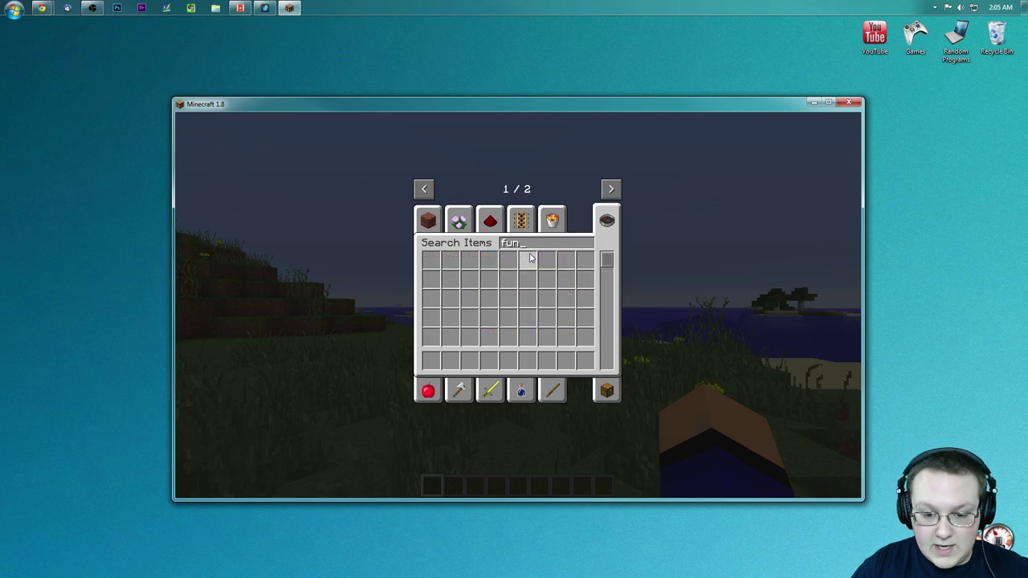
{"action": "key", "text": "BackSpace"}
{"action": "key", "text": "BackSpace"}
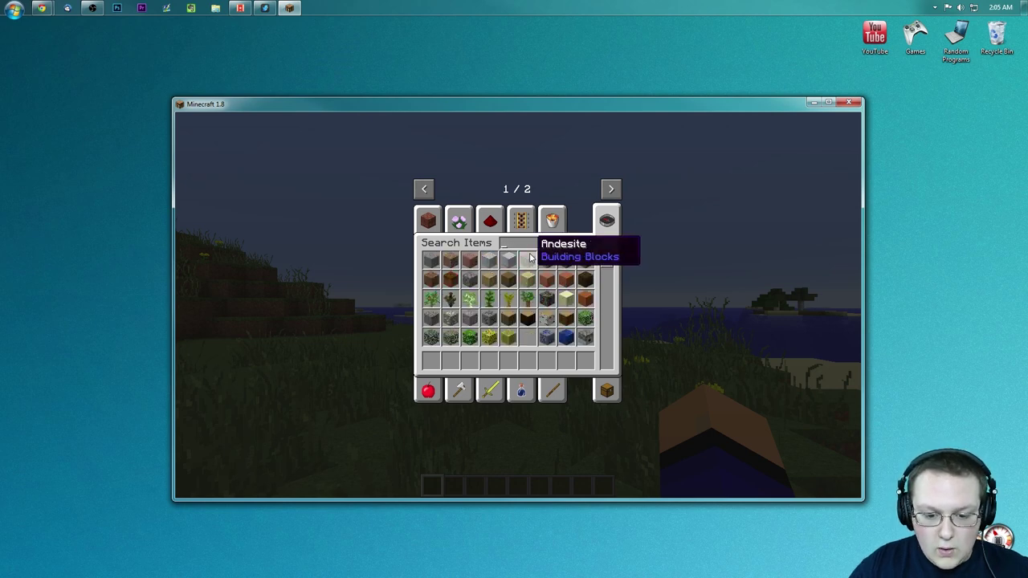
{"action": "type", "text": "co"}
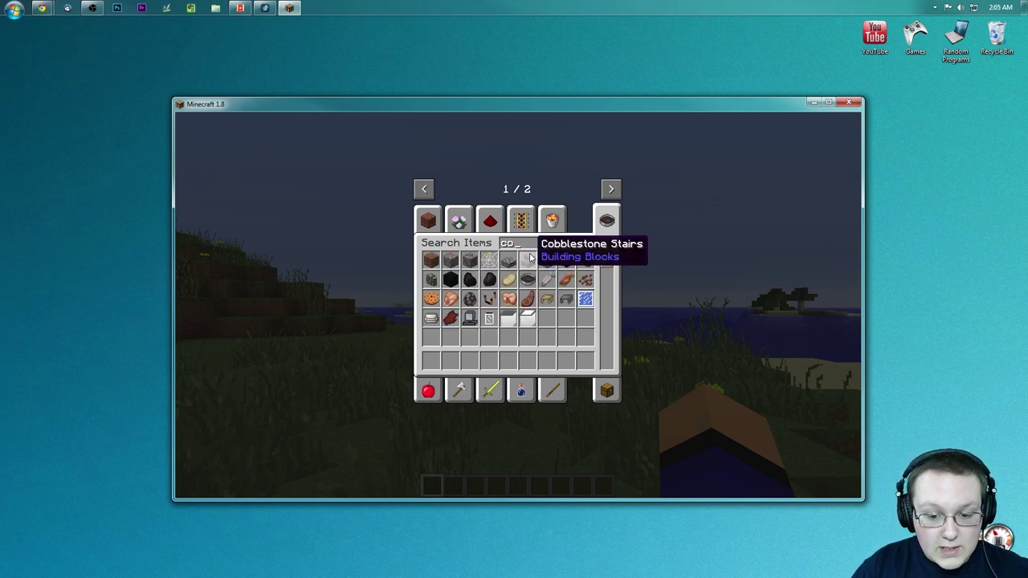
{"action": "type", "text": "u"}
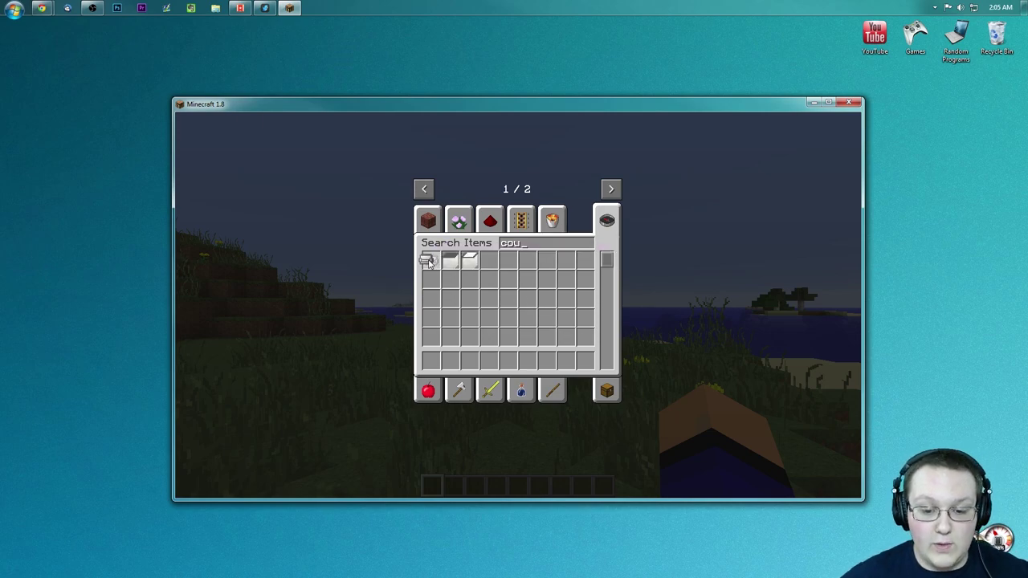
{"action": "left_click", "coordinate": [431, 260]}
{"action": "left_click", "coordinate": [585, 360]}
Hold the couch from hotbar slot 9 and try placing it on the ground.
{"action": "key", "text": "Escape"}
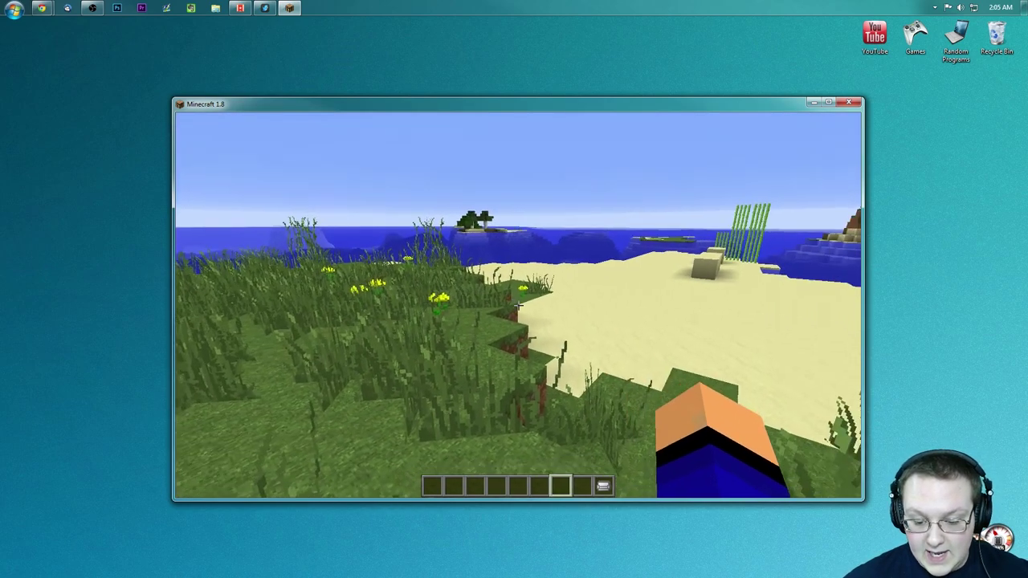
{"action": "key", "text": "9"}
{"action": "right_click", "coordinate": [519, 305]}
{"action": "right_click", "coordinate": [518, 305]}
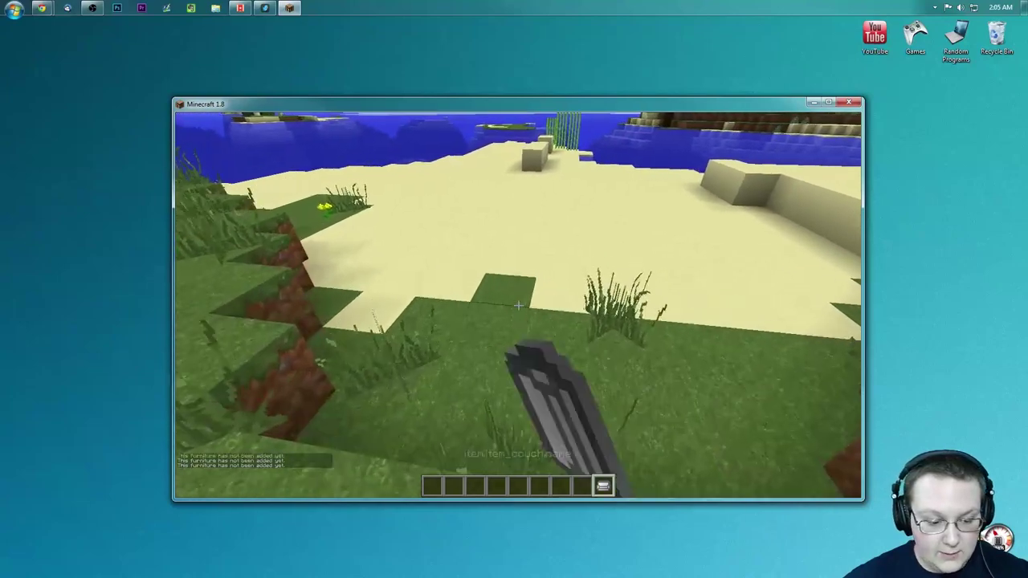
{"action": "right_click", "coordinate": [518, 305]}
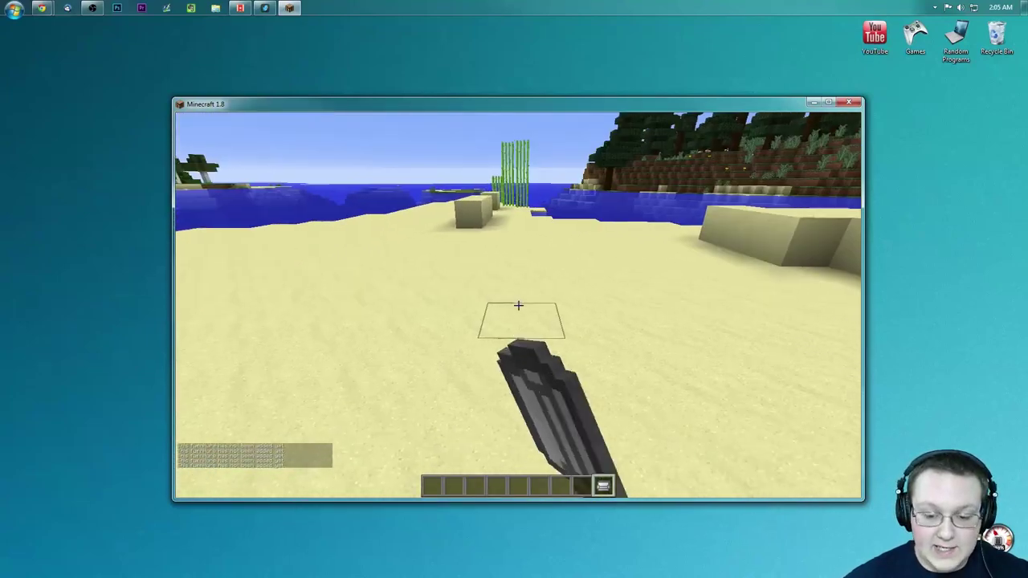
Search 'cou' again, put the kitchen counter sink beside the couch, and hold it.
{"action": "key", "text": "e"}
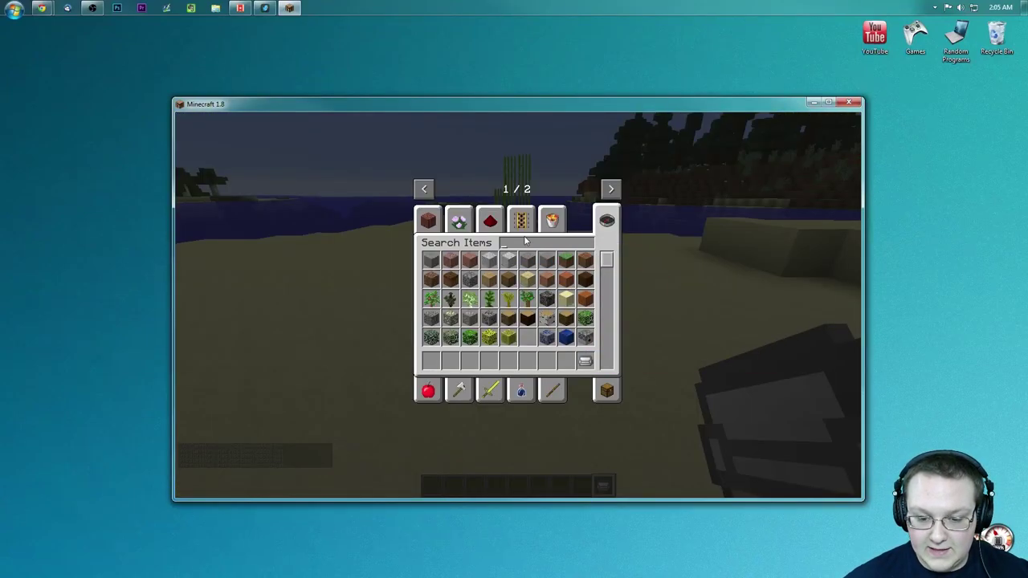
{"action": "type", "text": "couc"}
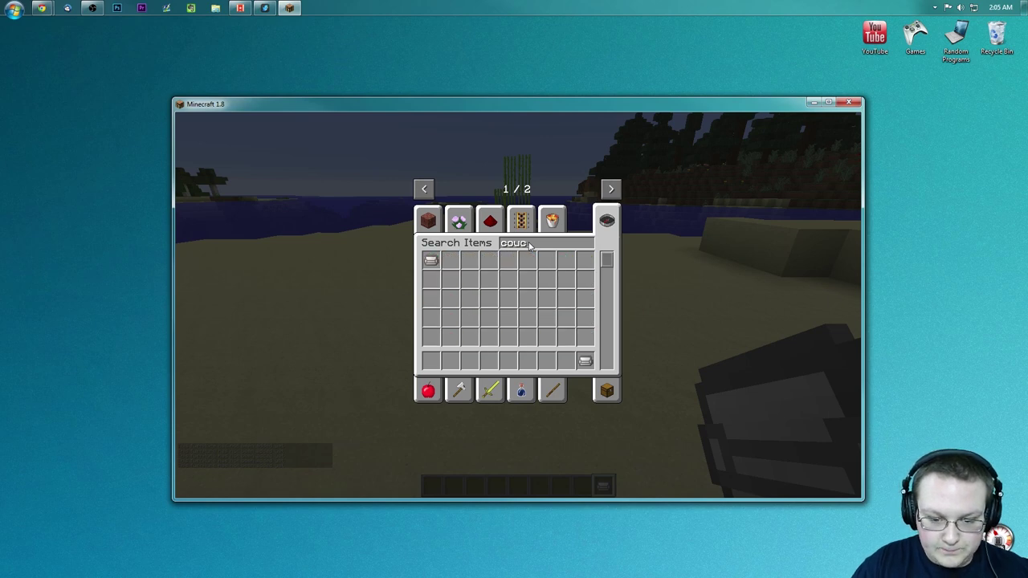
{"action": "key", "text": "BackSpace"}
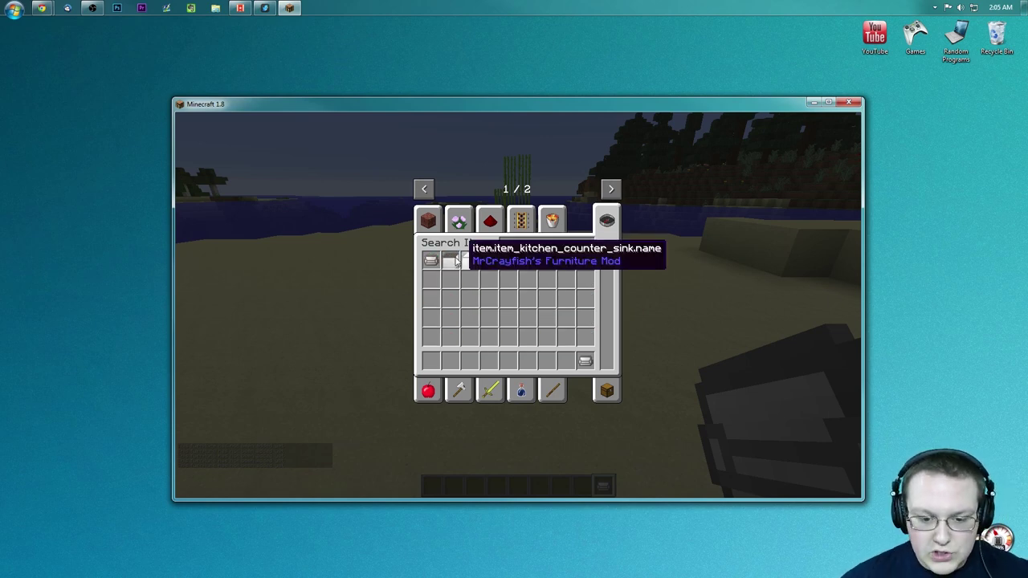
{"action": "left_click", "coordinate": [464, 263]}
{"action": "left_click", "coordinate": [566, 361]}
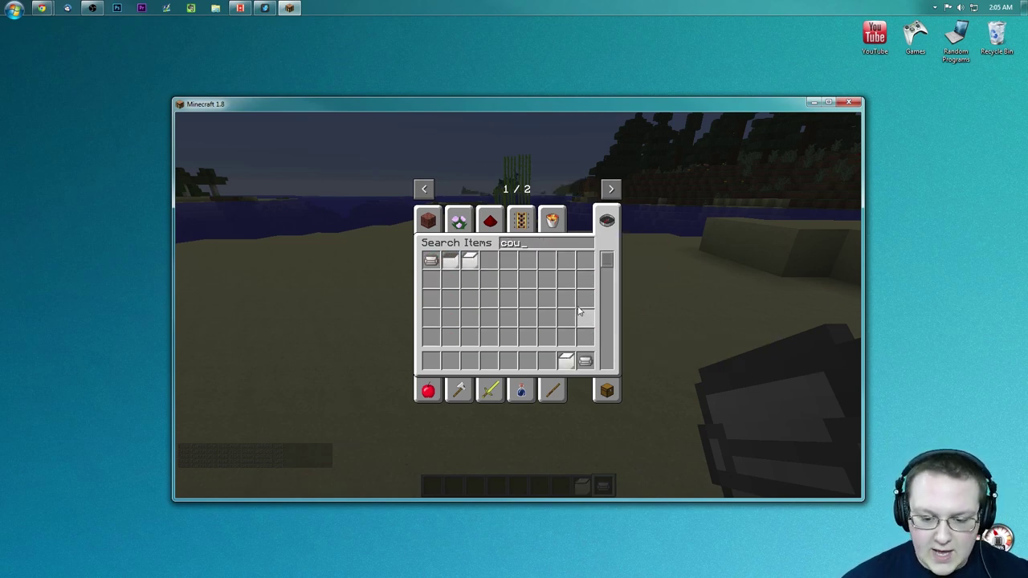
{"action": "key", "text": "Escape"}
{"action": "scroll", "coordinate": [518, 306], "scroll_direction": "up", "scroll_amount": 1}
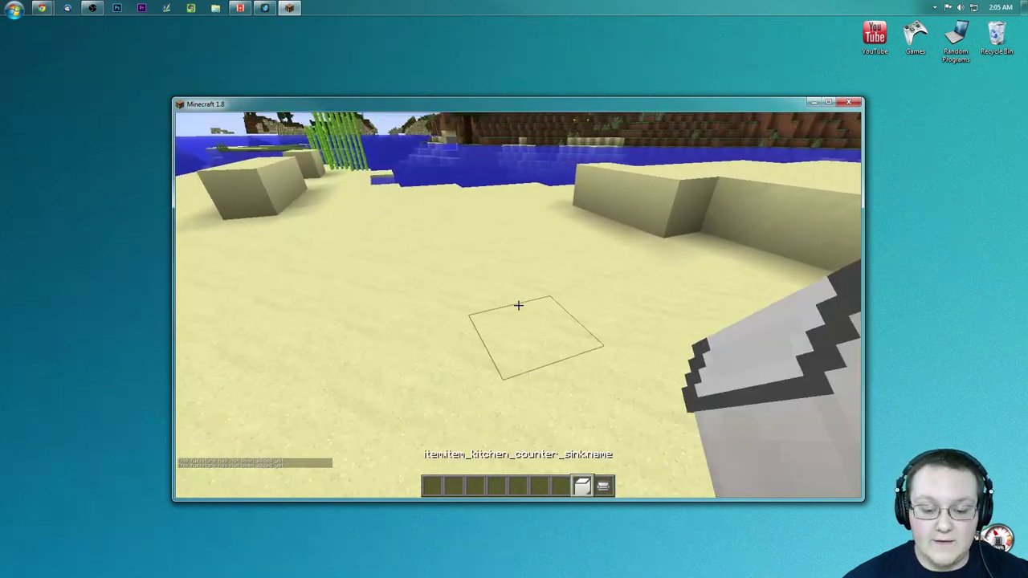